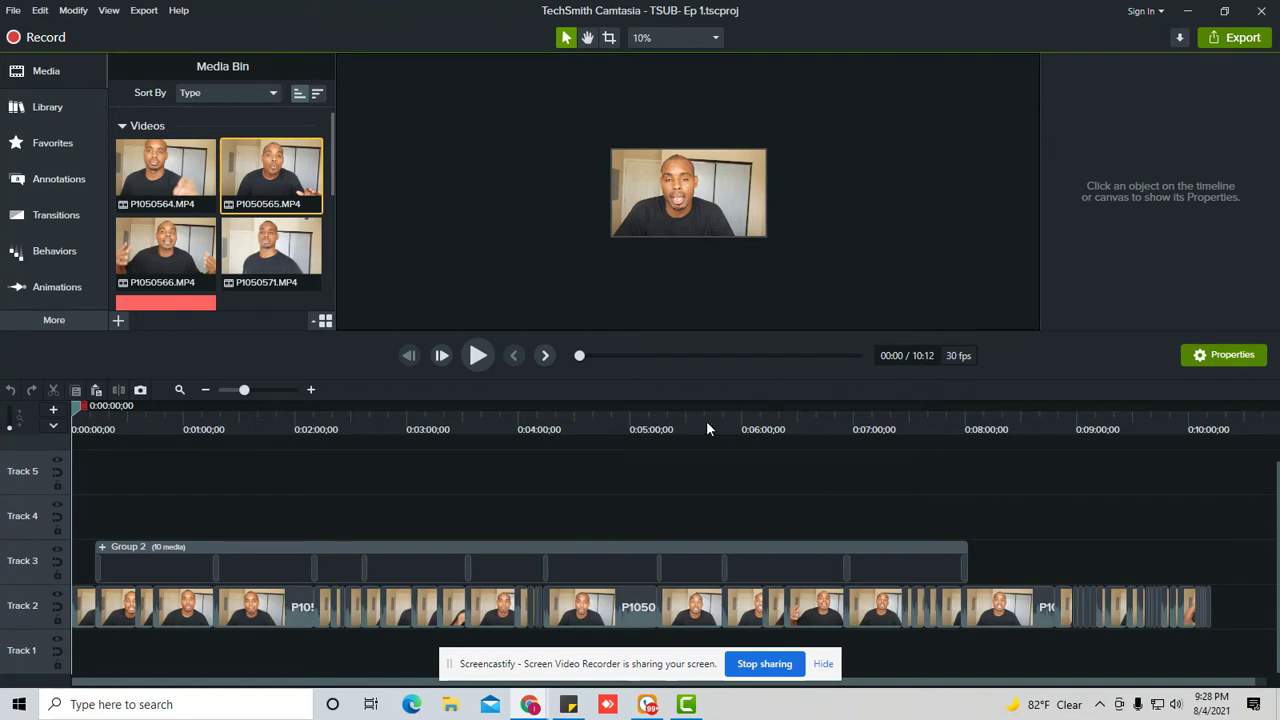
- Open Settings, find Power & sleep with a 'power' search, and slide Power mode to Best performance
{"action": "left_click", "coordinate": [205, 702]}
{"action": "type", "text": "setting"}
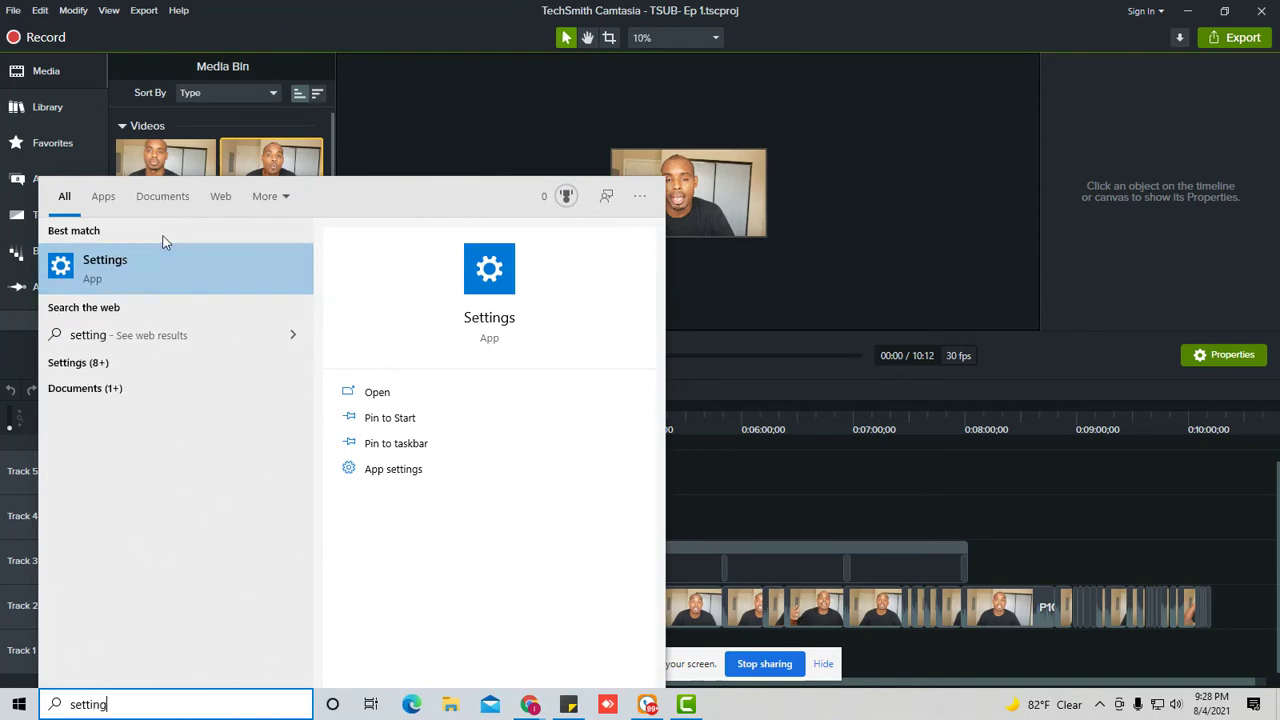
{"action": "left_click", "coordinate": [180, 264]}
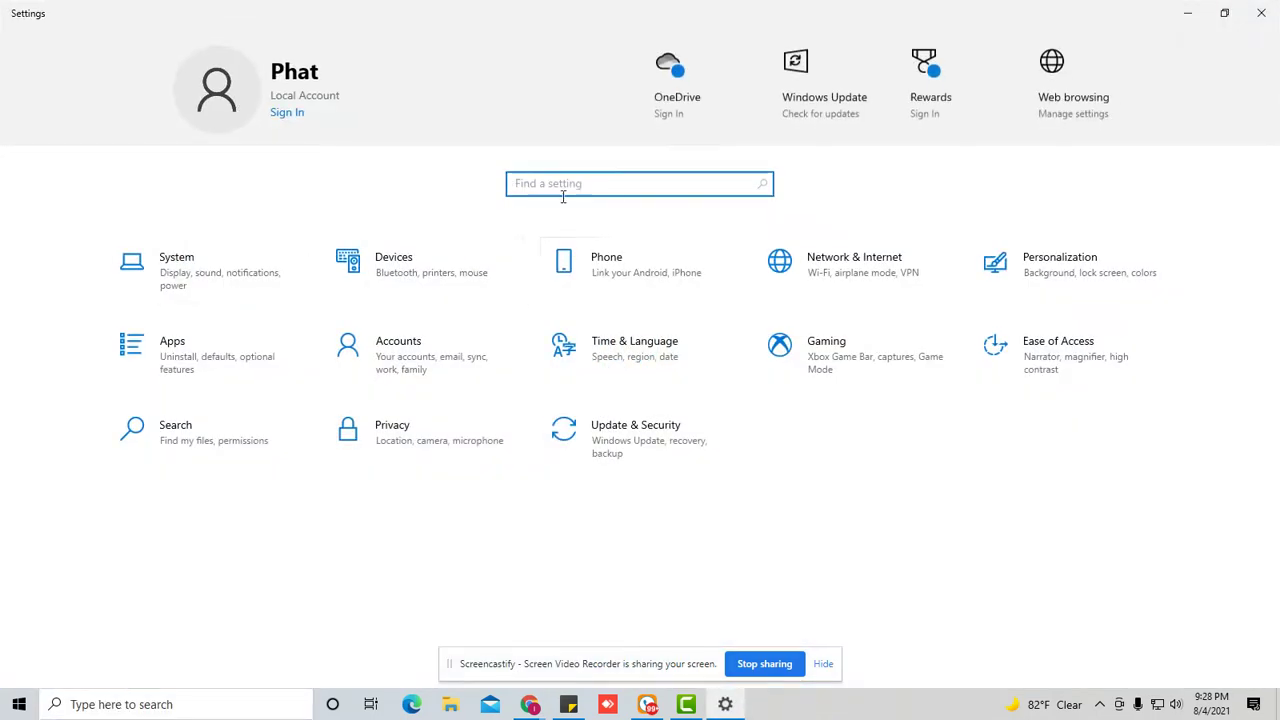
{"action": "type", "text": "power"}
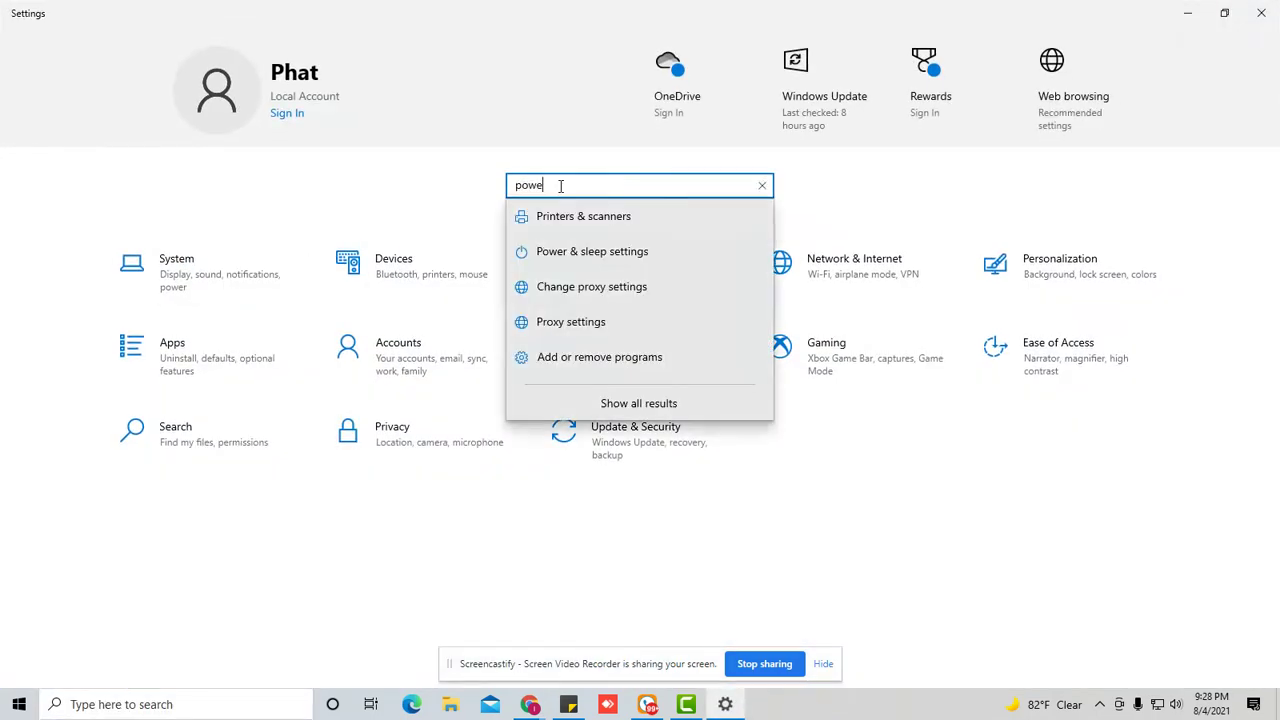
{"action": "left_click", "coordinate": [583, 222]}
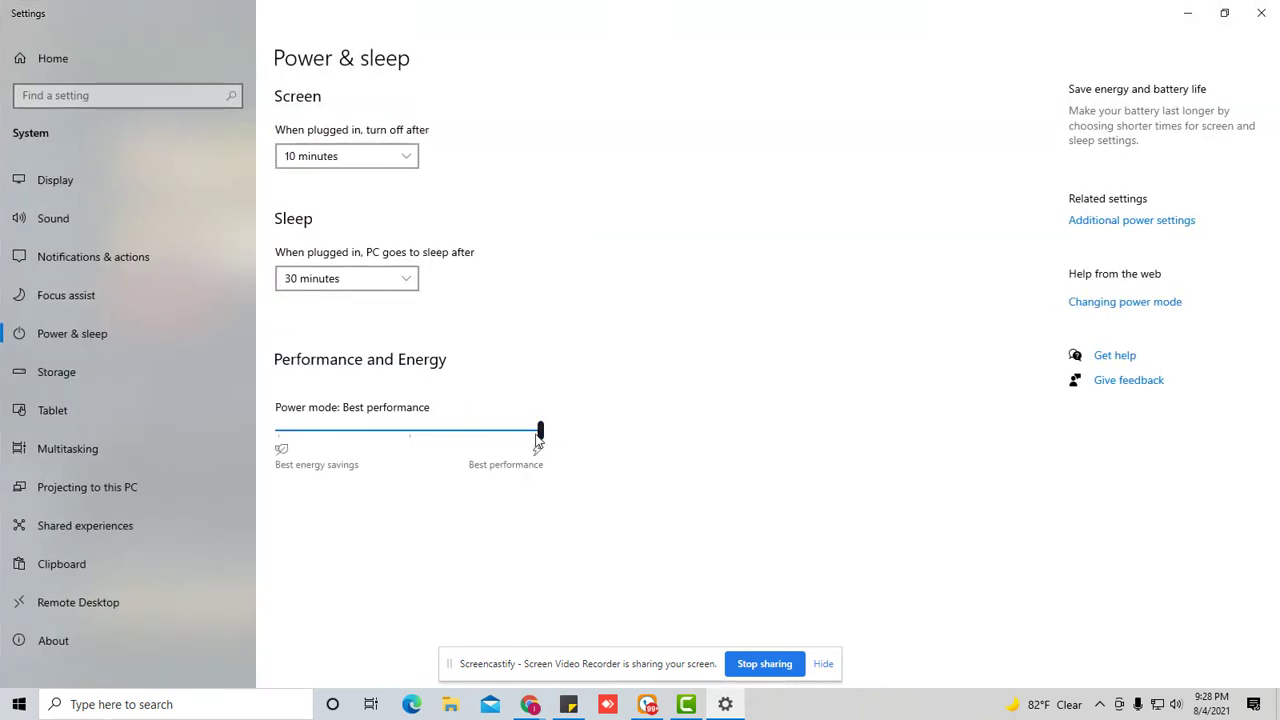
{"action": "mouse_move", "coordinate": [540, 430]}
{"action": "left_mouse_down"}
{"action": "mouse_move", "coordinate": [280, 432]}
{"action": "mouse_move", "coordinate": [522, 445]}
{"action": "left_mouse_up"}
- Open Additional power settings, expand and collapse the extra plans, then return to Control Panel home
{"action": "left_click", "coordinate": [1112, 228]}
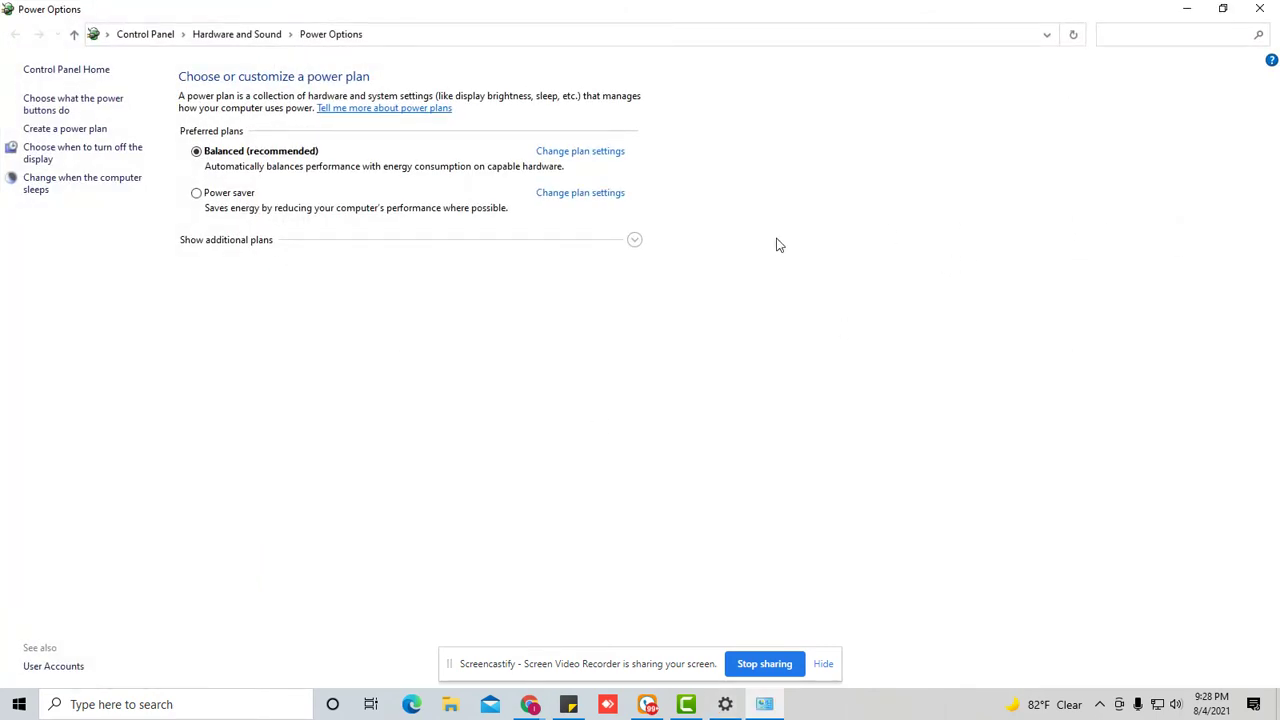
{"action": "left_click", "coordinate": [634, 241]}
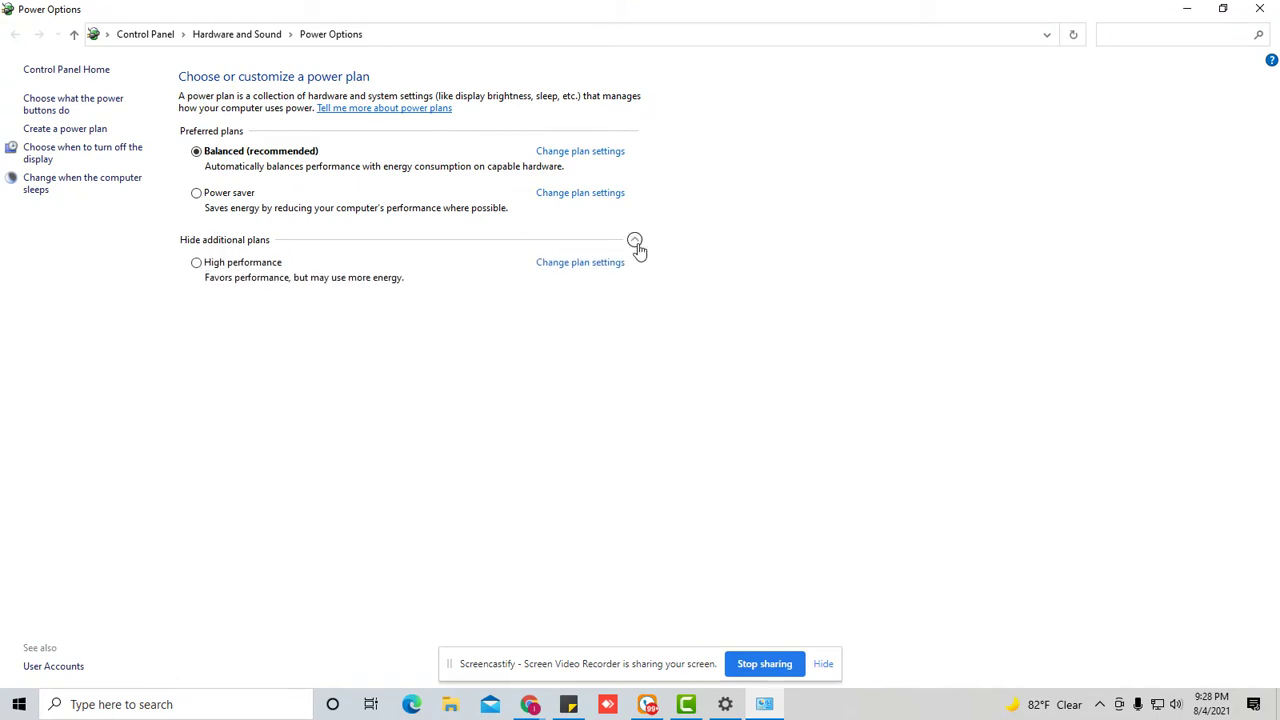
{"action": "left_click", "coordinate": [634, 240]}
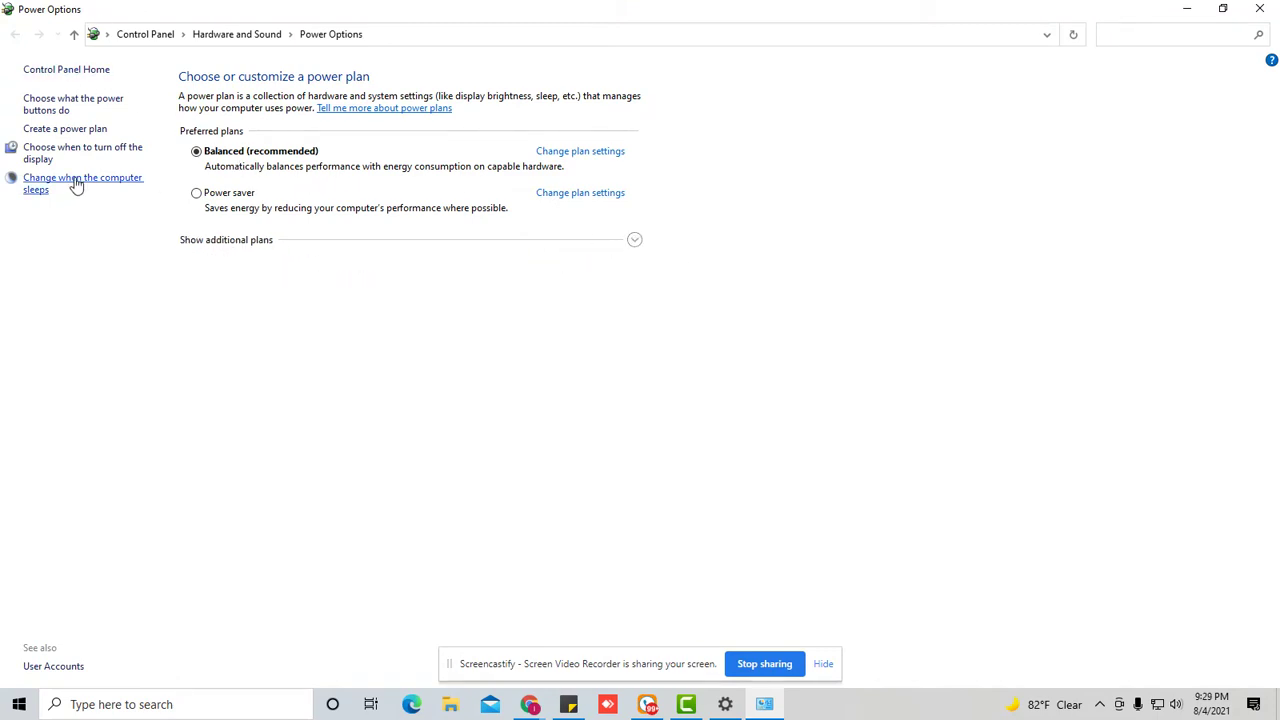
{"action": "left_click", "coordinate": [67, 71]}
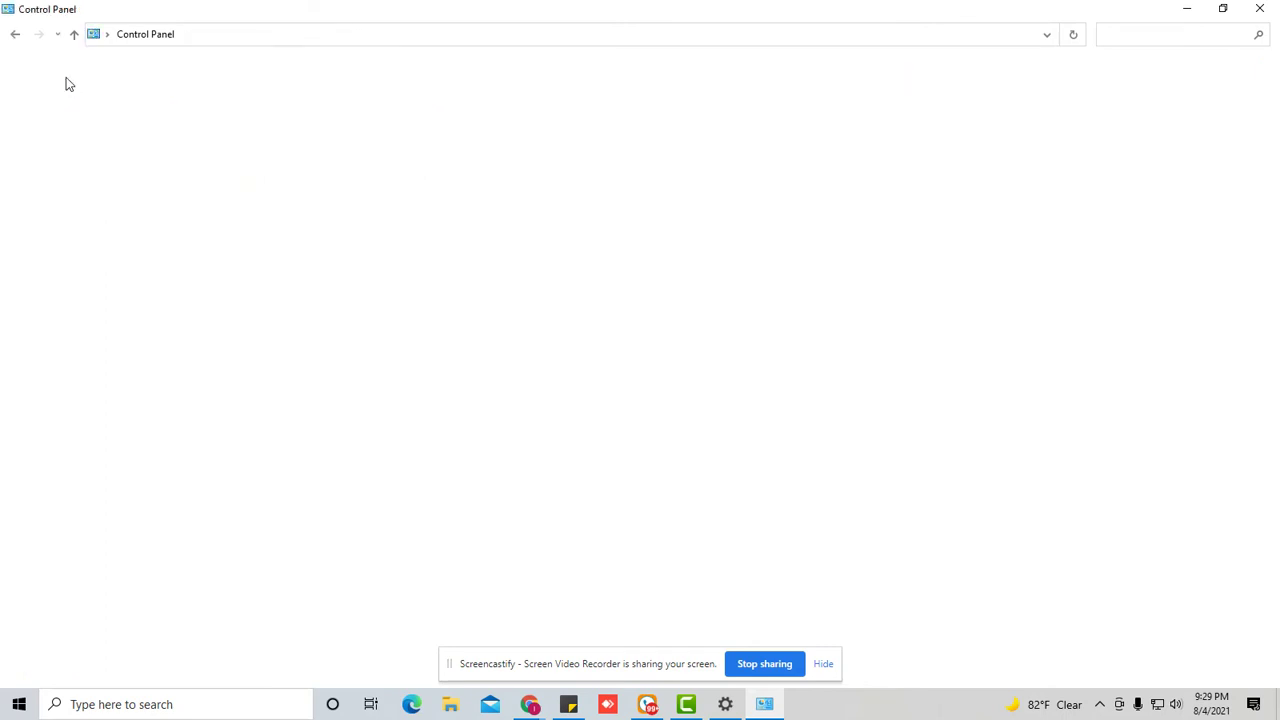
- Reopen Power & sleep settings and select the High performance plan in Power Options
{"action": "left_click", "coordinate": [129, 703]}
{"action": "type", "text": "sett"}
{"action": "left_click", "coordinate": [175, 270]}
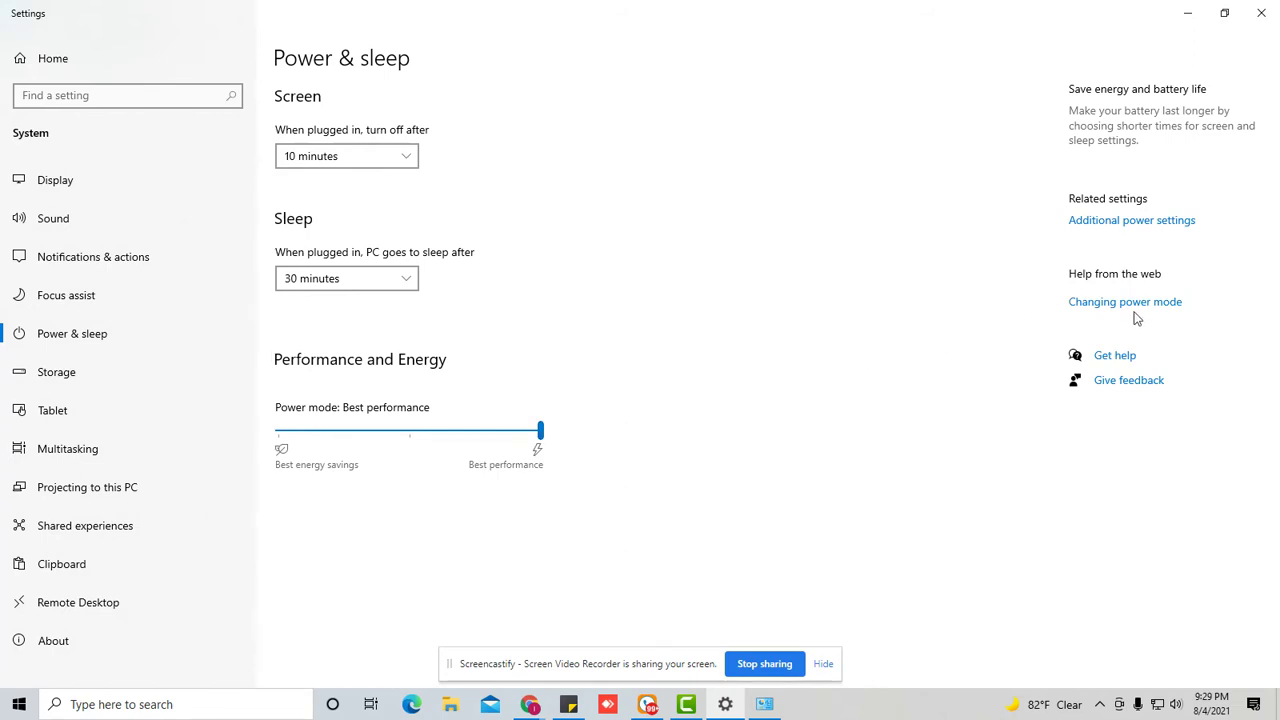
{"action": "left_click", "coordinate": [1125, 221]}
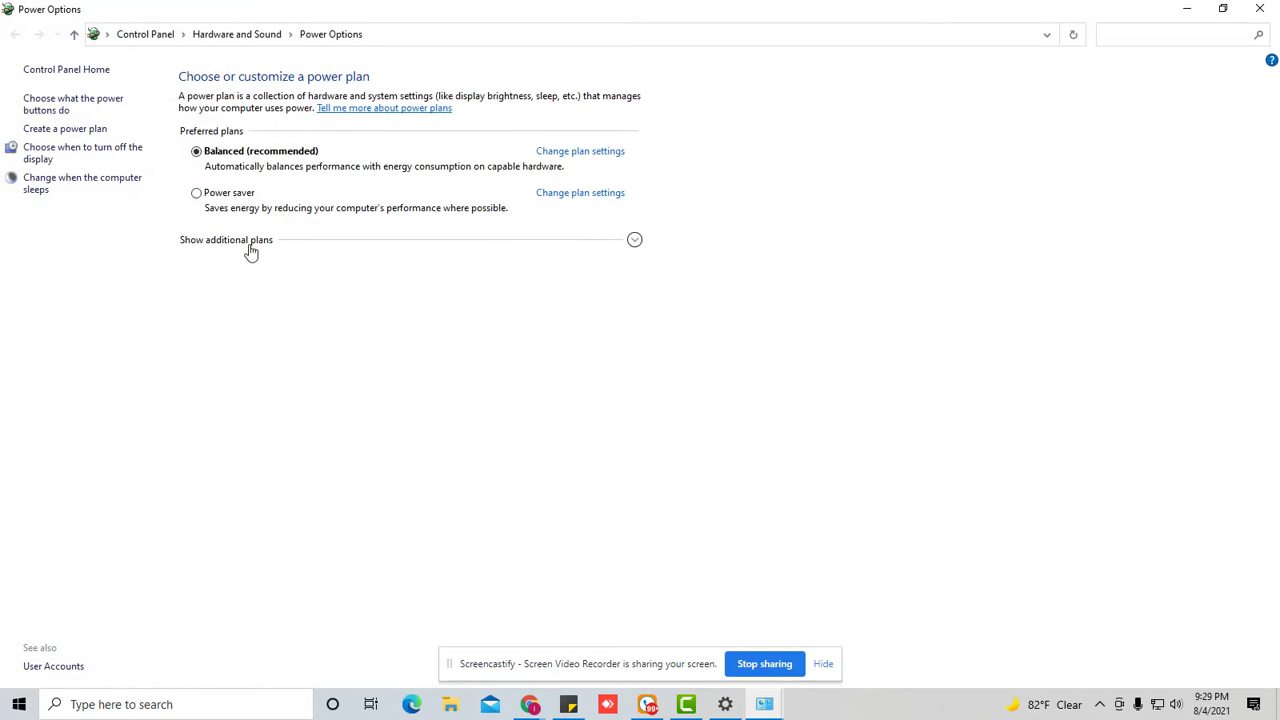
{"action": "left_click", "coordinate": [240, 247]}
{"action": "left_click", "coordinate": [214, 263]}
- Close the Power Options, Settings and Control Panel windows
{"action": "left_click", "coordinate": [1259, 10]}
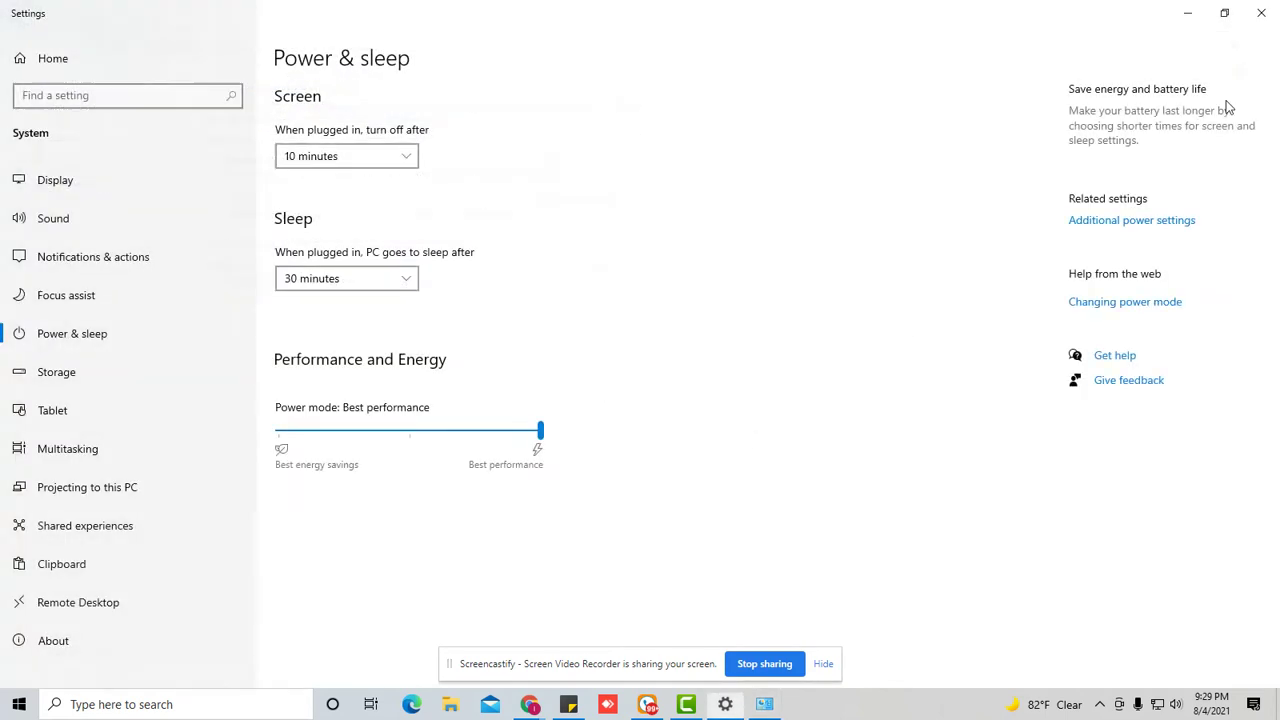
{"action": "left_click", "coordinate": [1257, 24]}
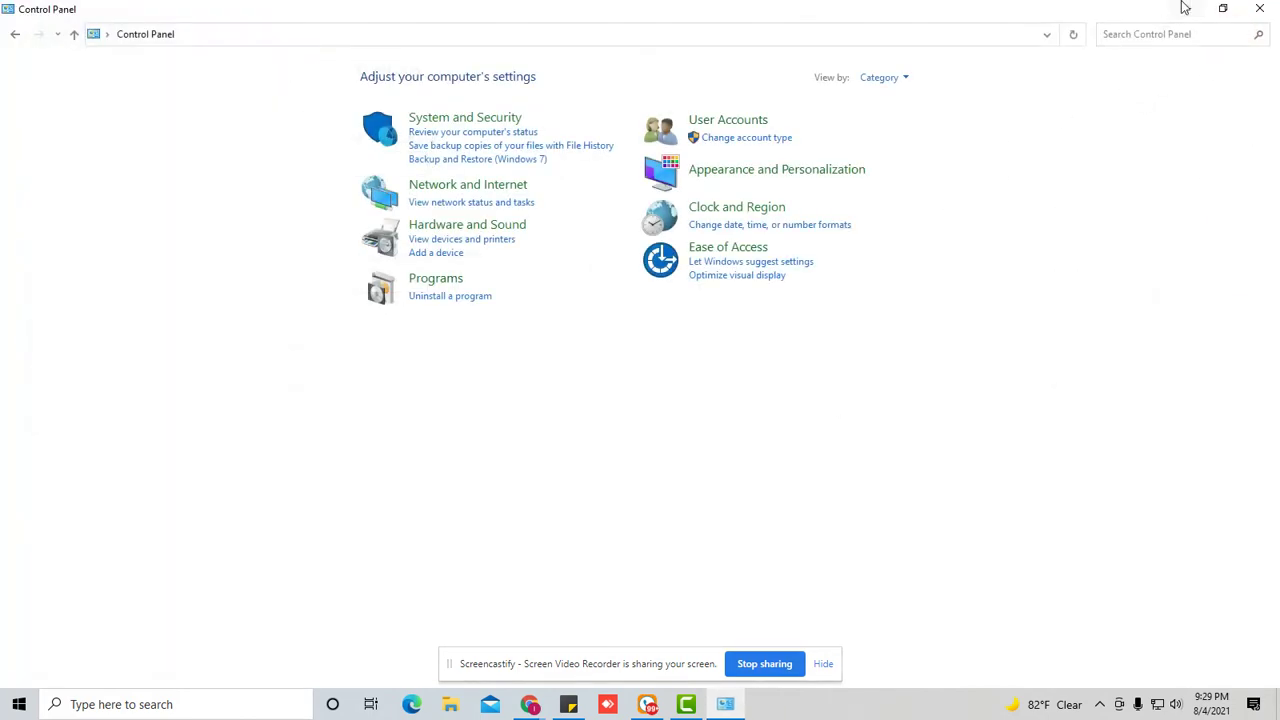
{"action": "left_click", "coordinate": [1260, 10]}
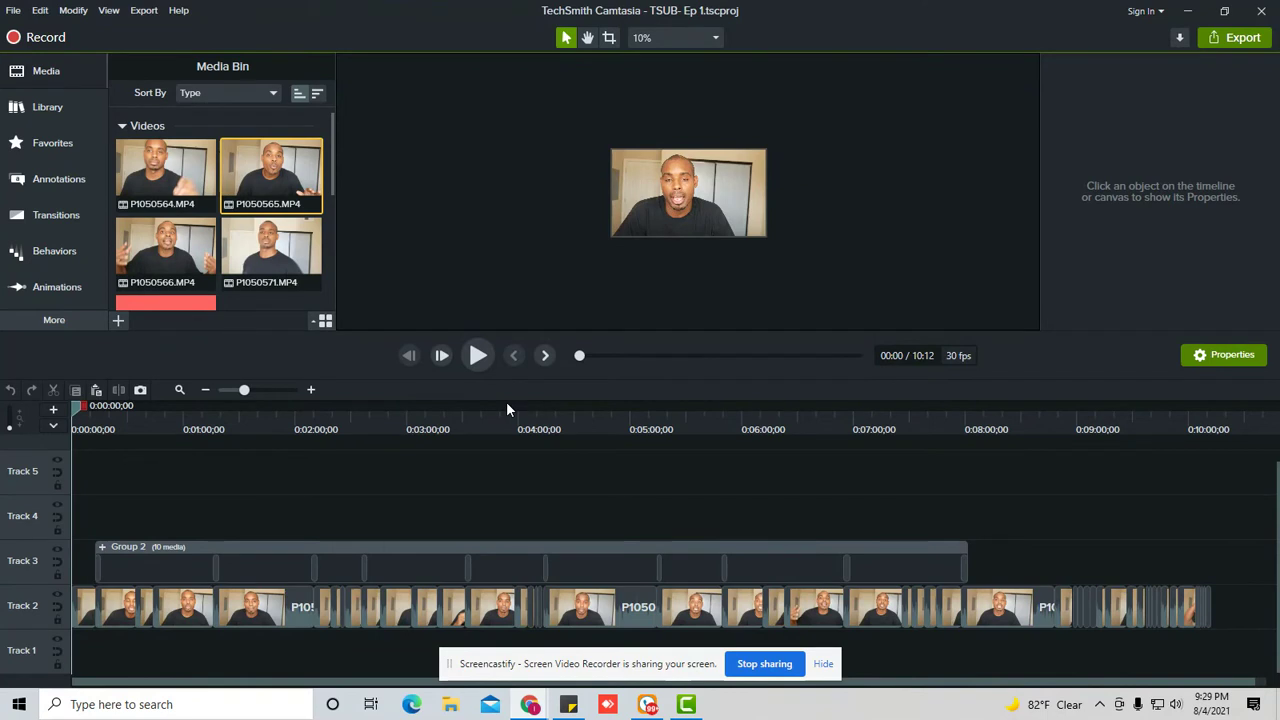
- Play from about 3:33 and review P1050565.MP4's details: 3840×2160, 29.97 fps, H.264
{"action": "left_click", "coordinate": [469, 428]}
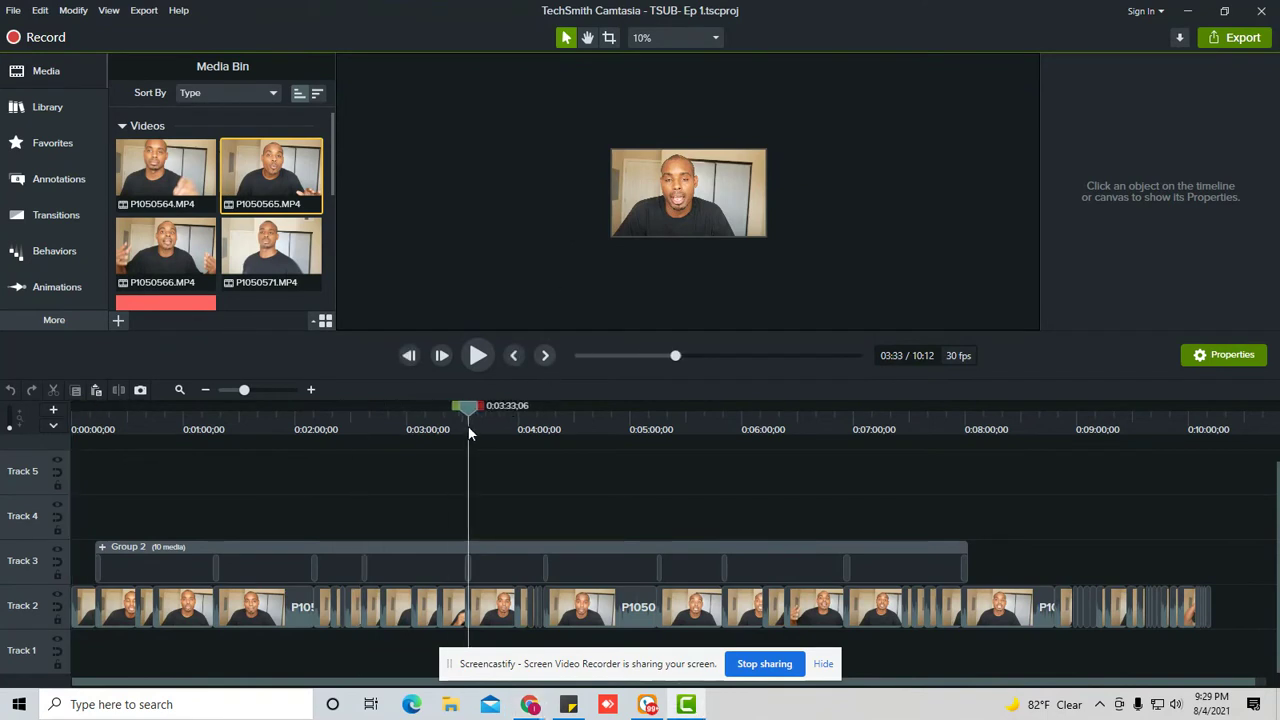
{"action": "key", "text": "space"}
{"action": "key", "text": "space"}
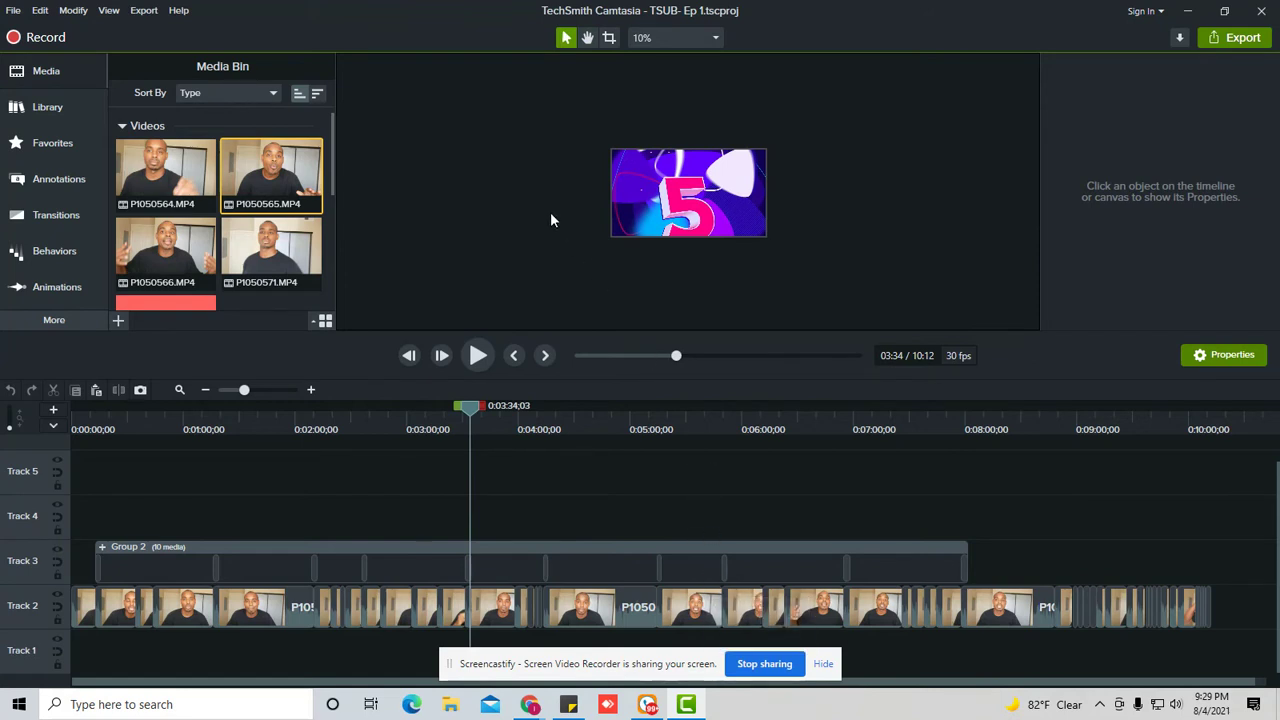
{"action": "right_click", "coordinate": [285, 183]}
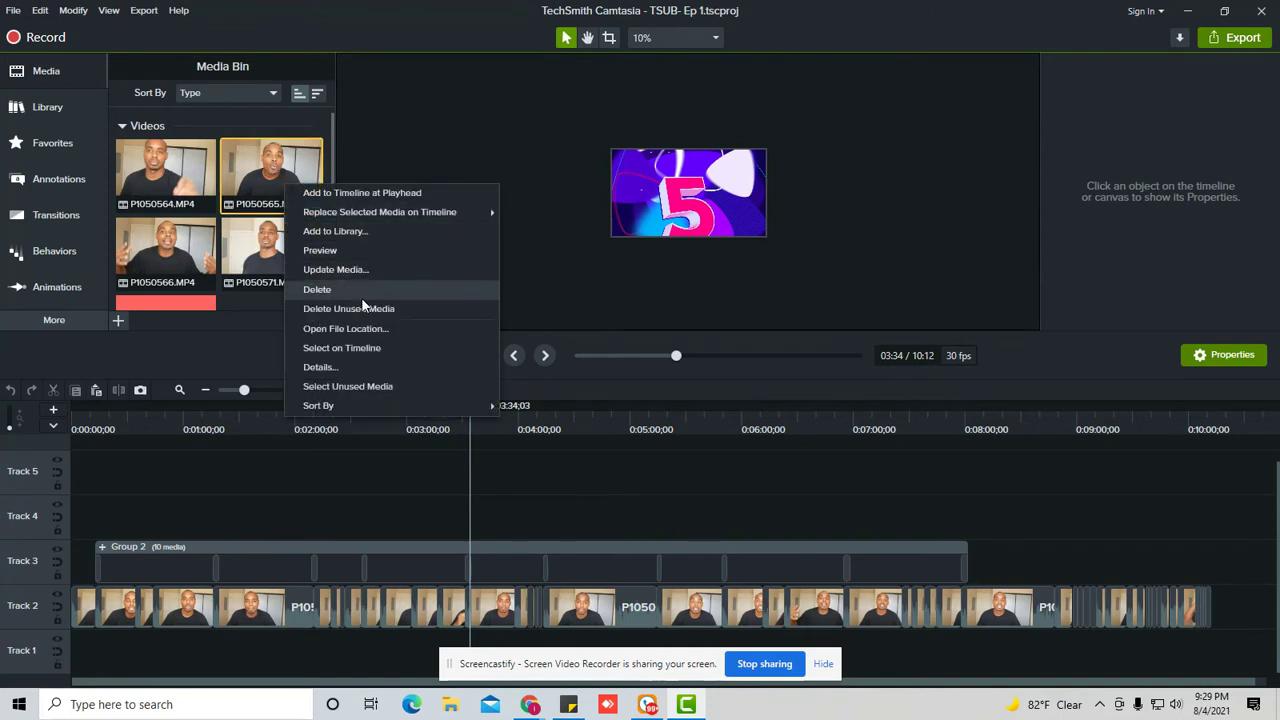
{"action": "left_click", "coordinate": [382, 366]}
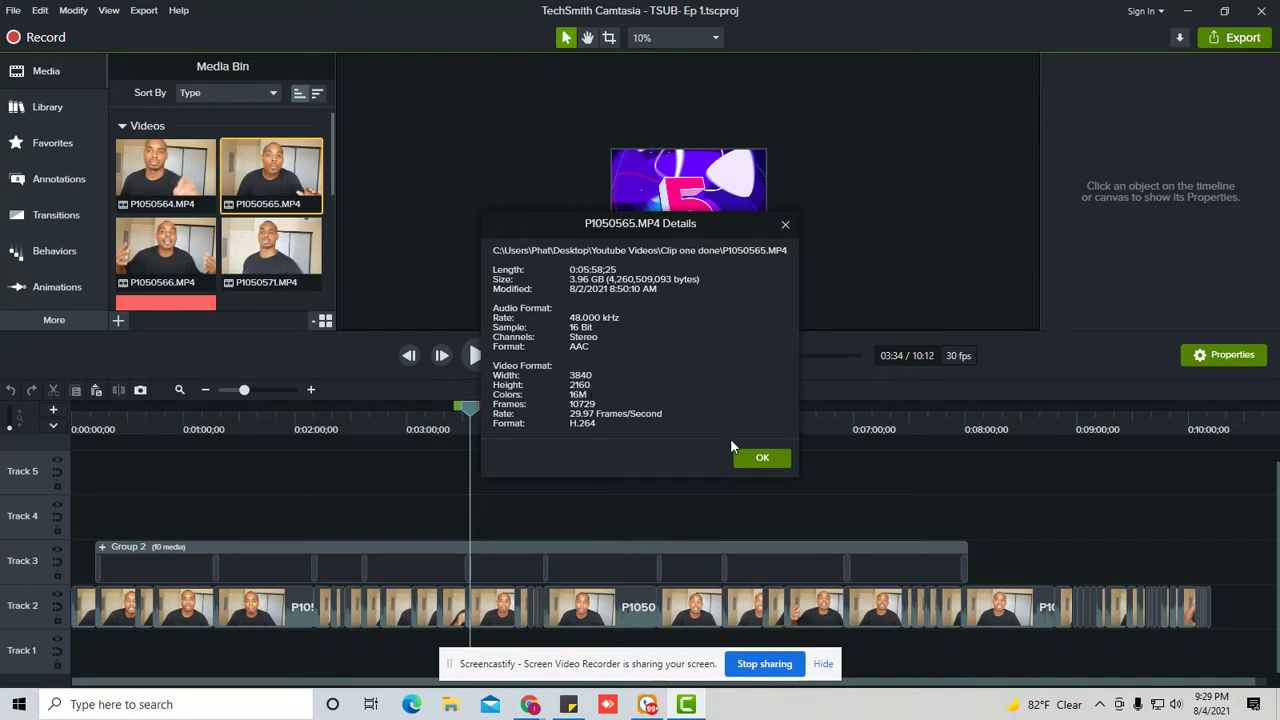
{"action": "left_click", "coordinate": [760, 458]}
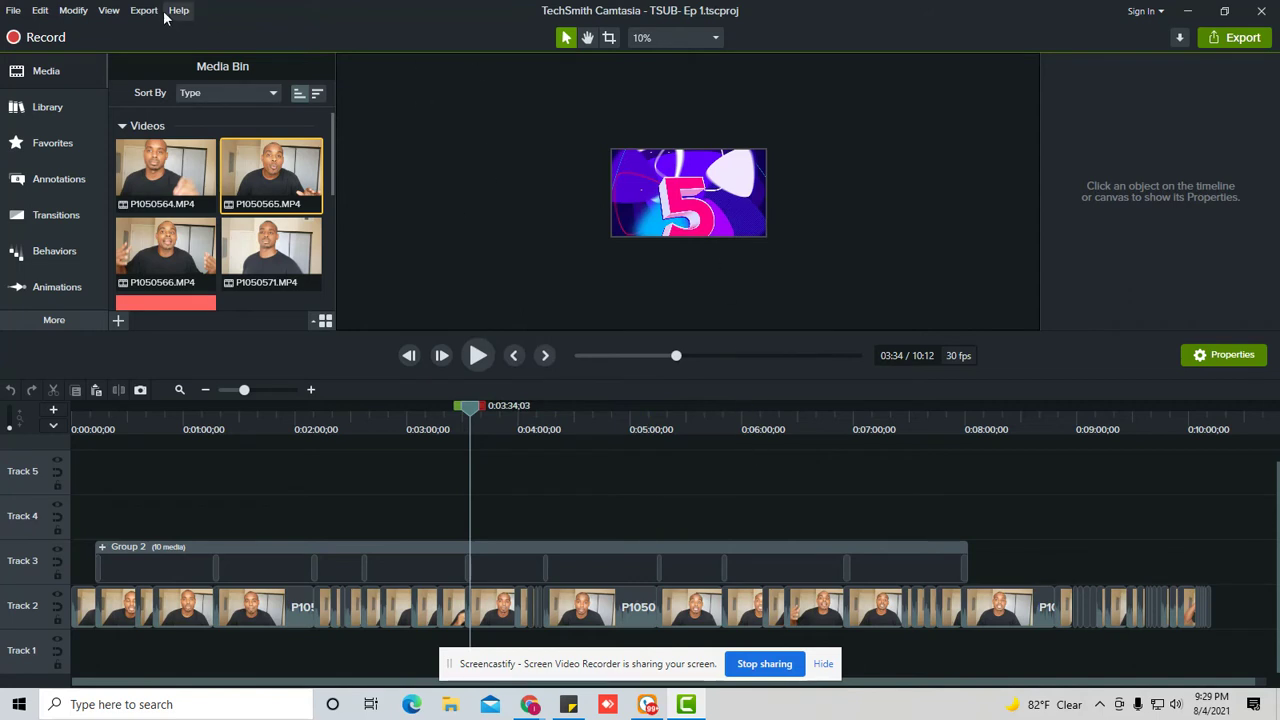
- In Preferences' Project tab, set the default canvas size to 4K UHD (3840x2160) and apply
{"action": "left_click", "coordinate": [13, 10]}
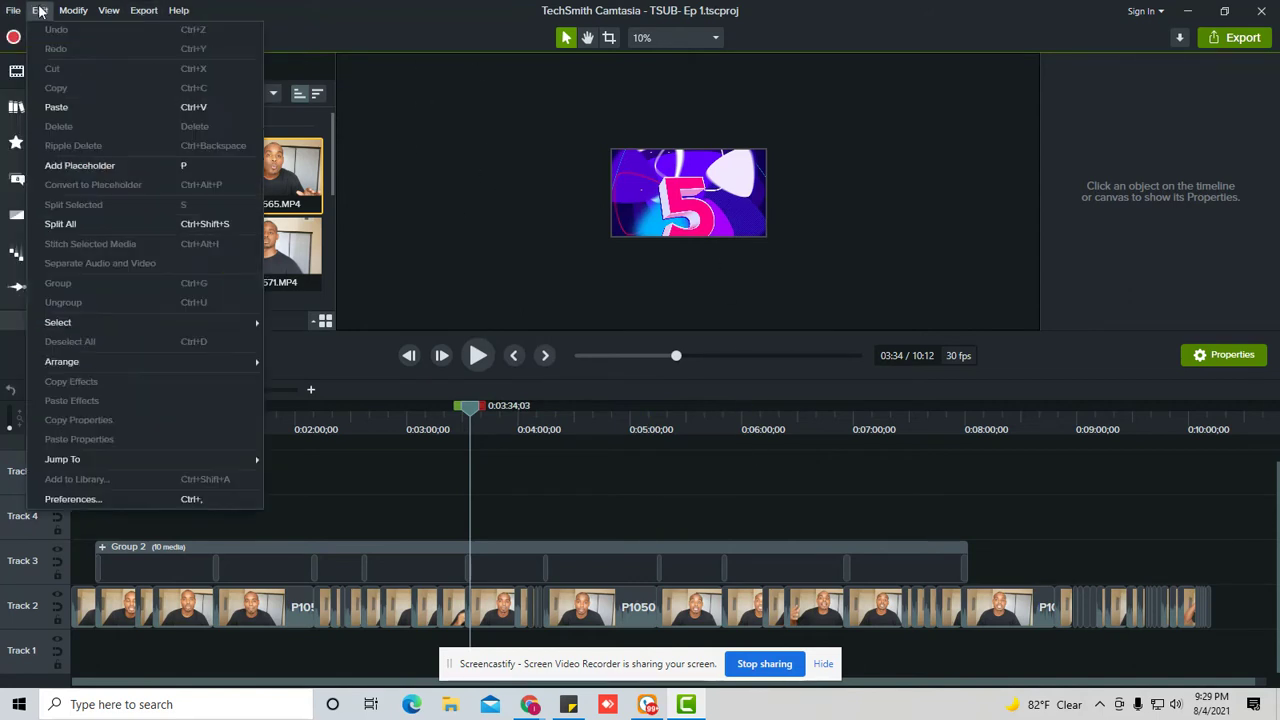
{"action": "left_click", "coordinate": [118, 495]}
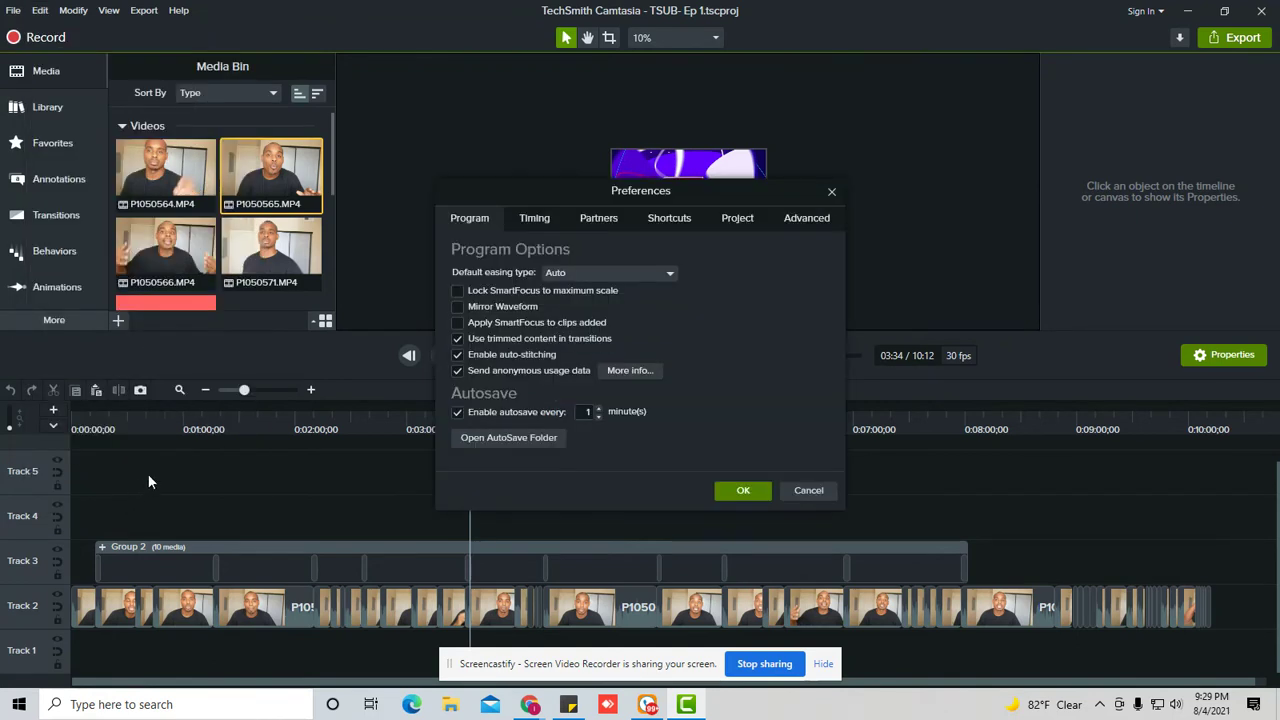
{"action": "left_click", "coordinate": [800, 226]}
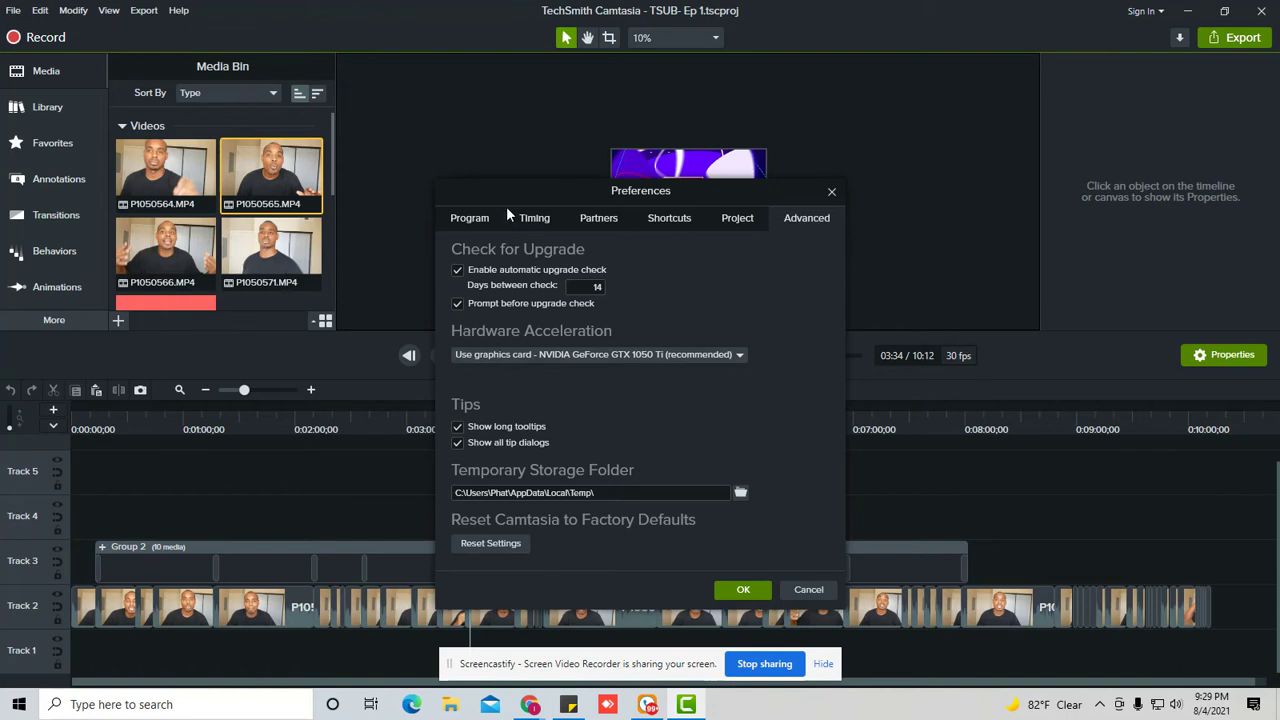
{"action": "left_click", "coordinate": [478, 219]}
{"action": "left_click", "coordinate": [530, 220]}
{"action": "left_click", "coordinate": [599, 219]}
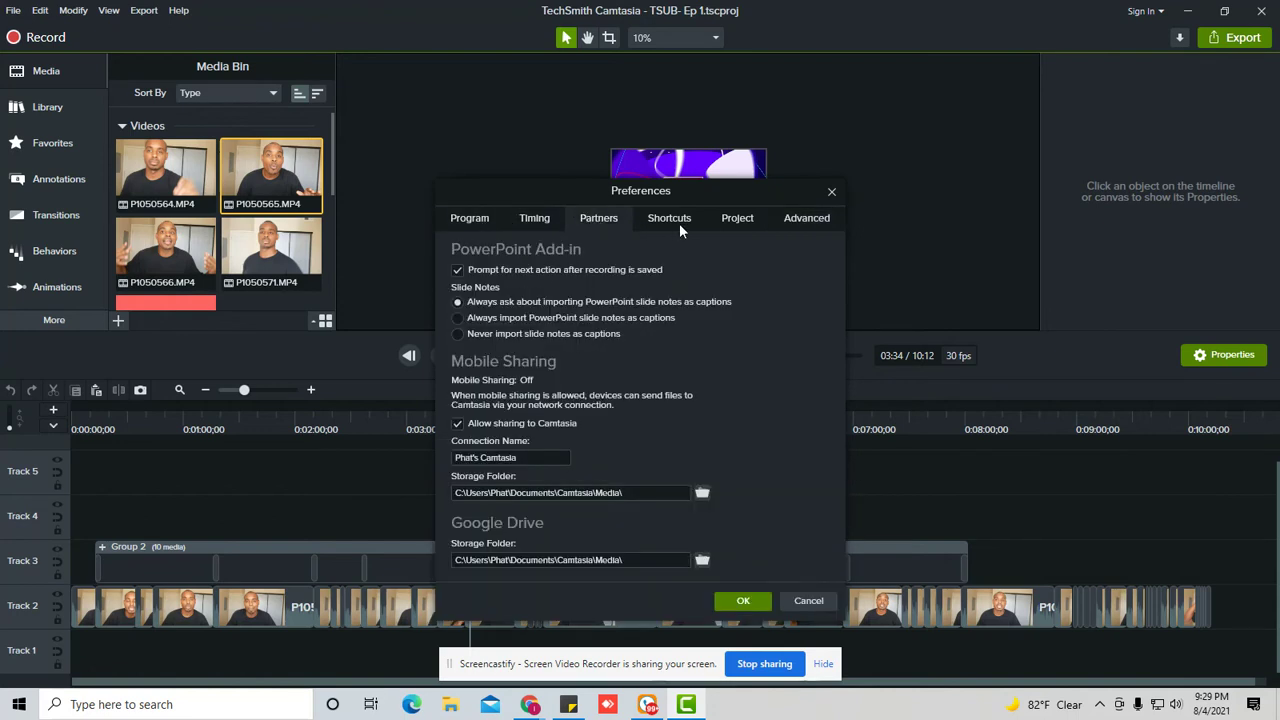
{"action": "left_click", "coordinate": [734, 219]}
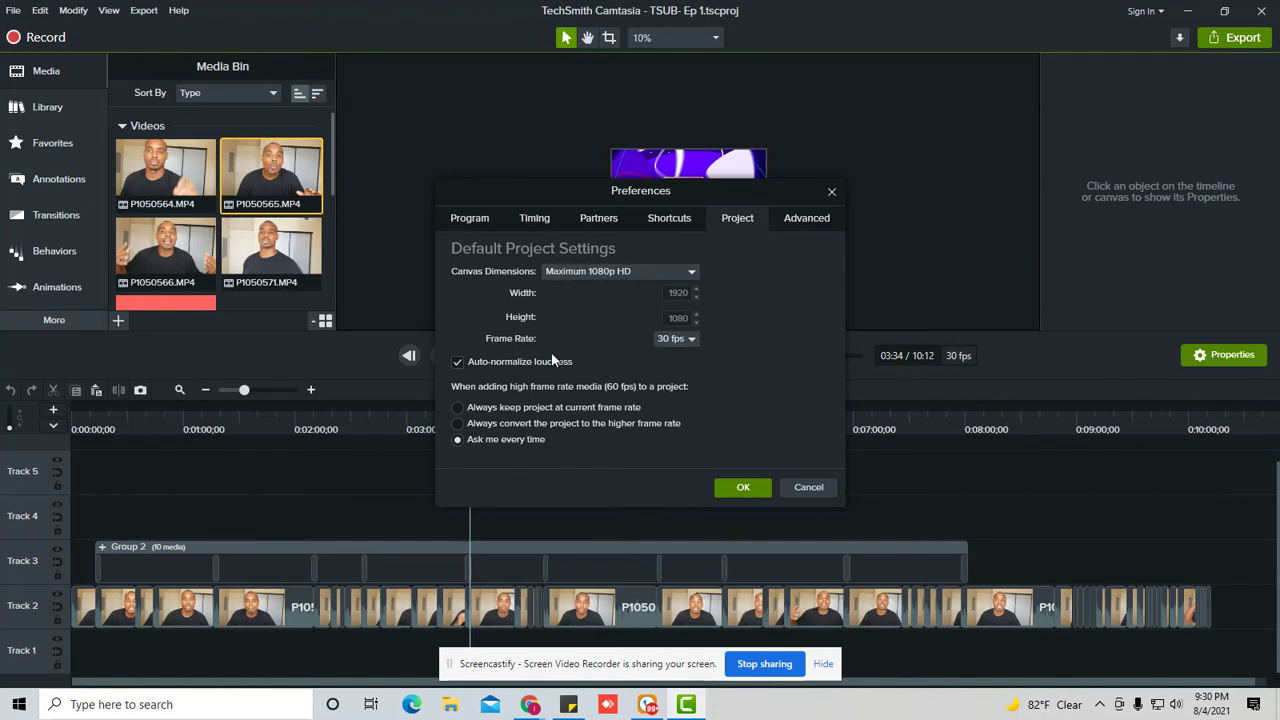
{"action": "left_click", "coordinate": [613, 269]}
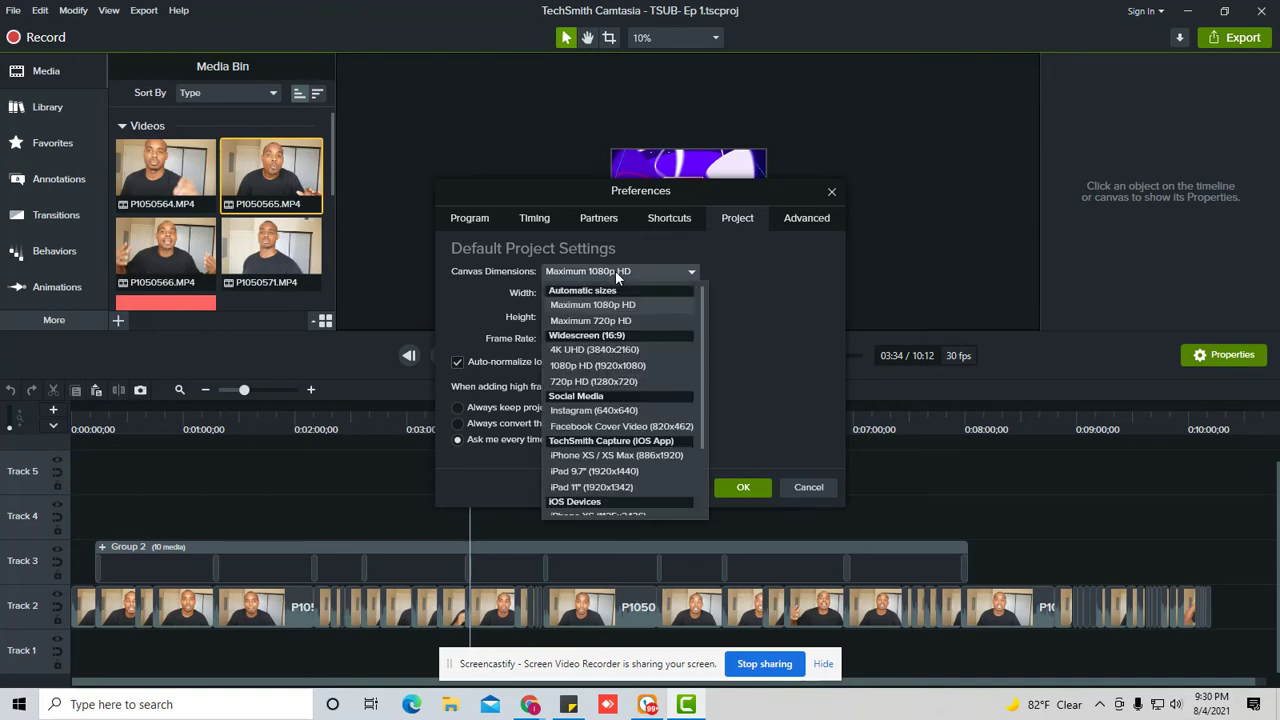
{"action": "left_click", "coordinate": [641, 349]}
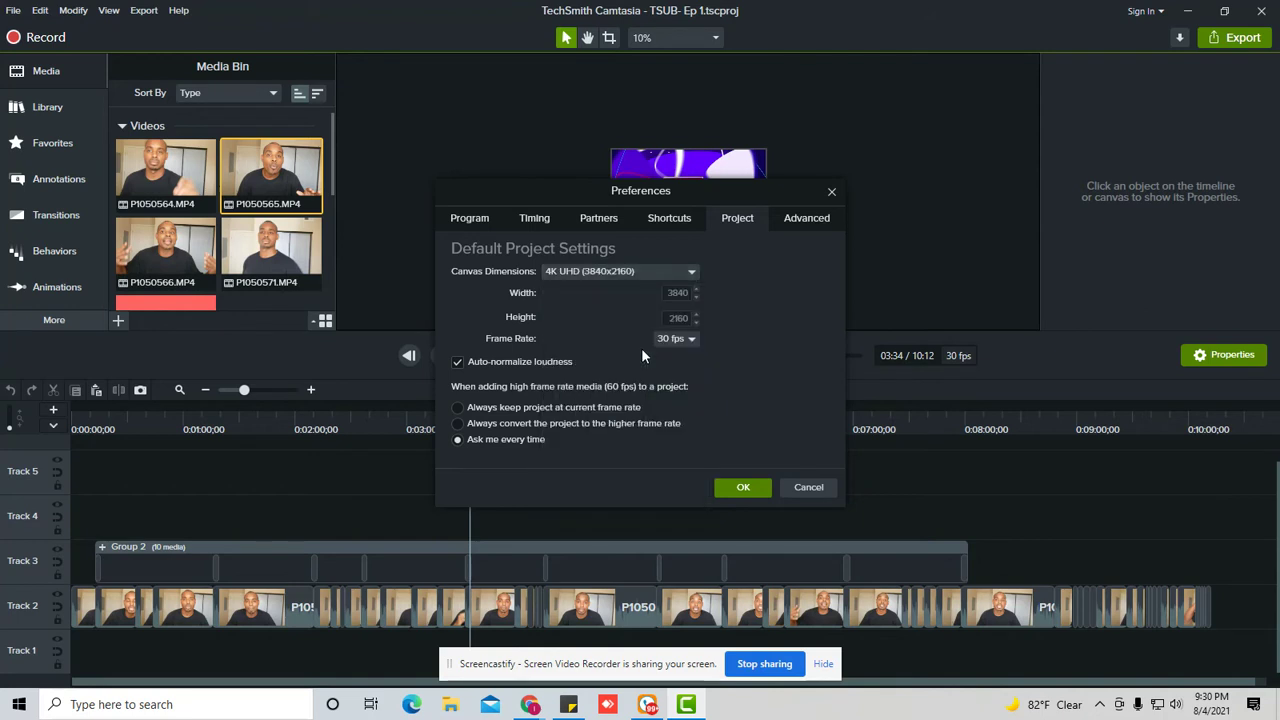
{"action": "left_click", "coordinate": [740, 487]}
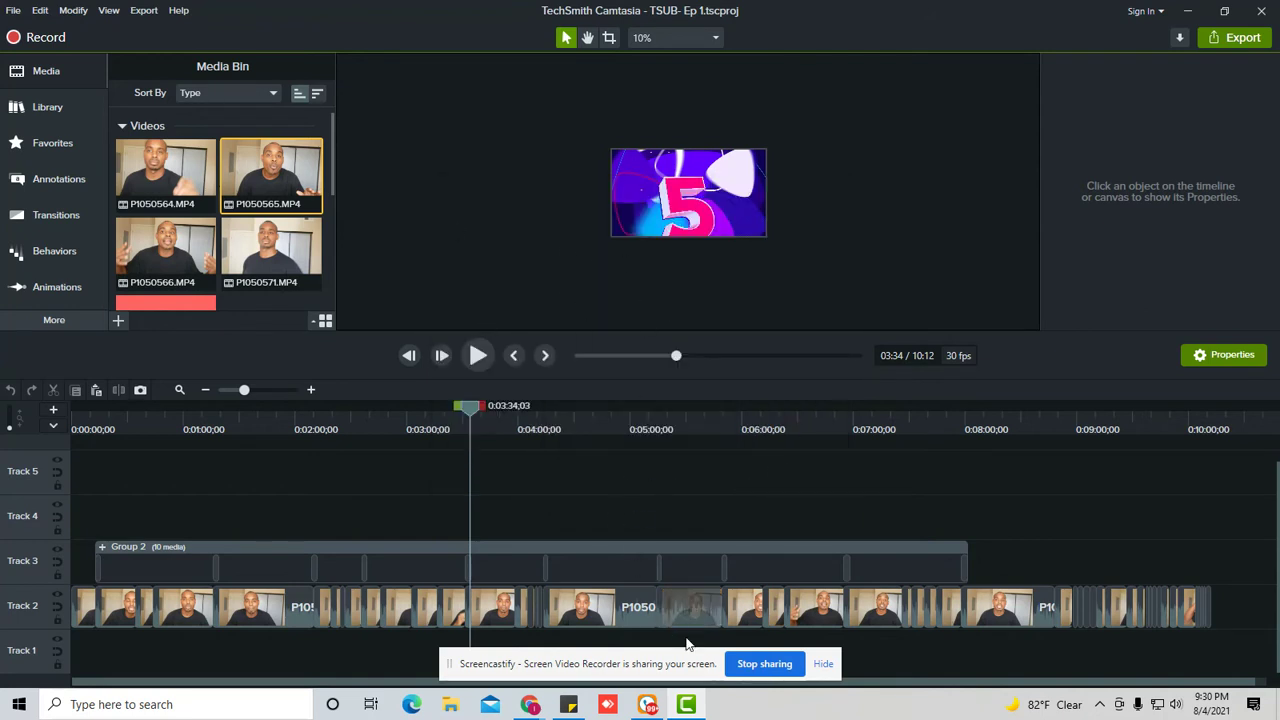
- Play the video briefly from about 4:17, stopping near 4:19
{"action": "left_click", "coordinate": [553, 429]}
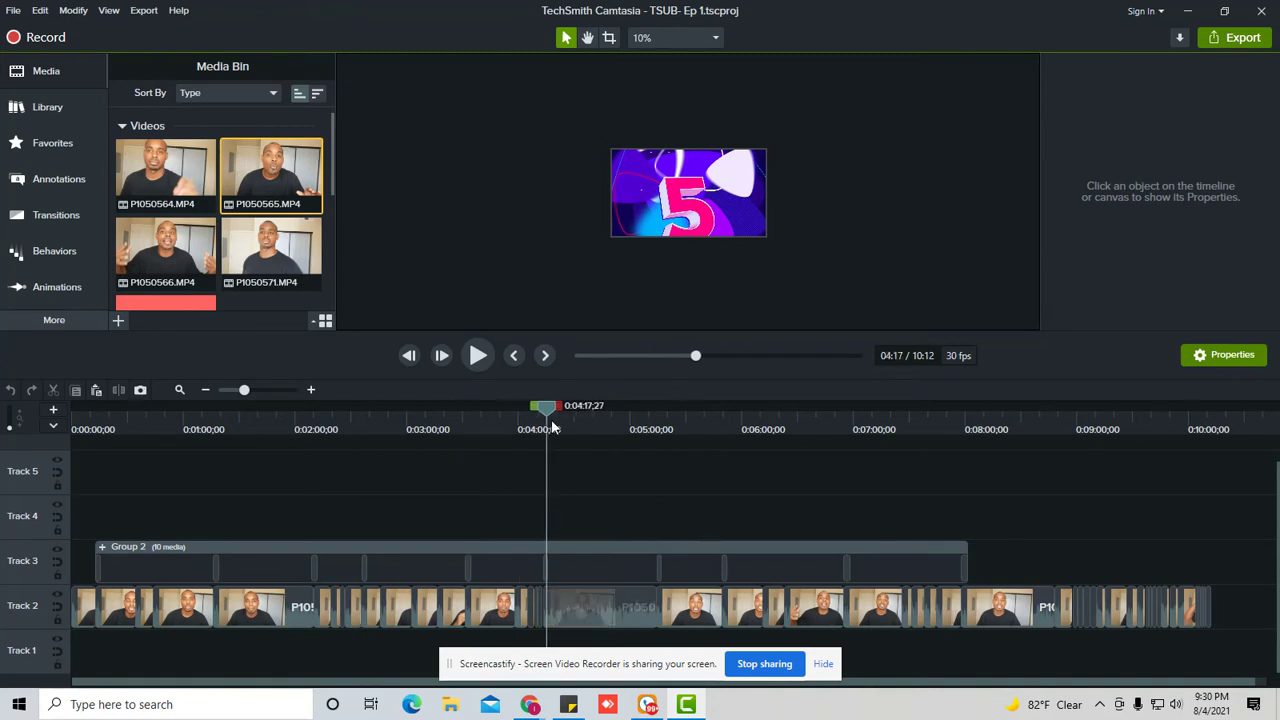
{"action": "key", "text": "space"}
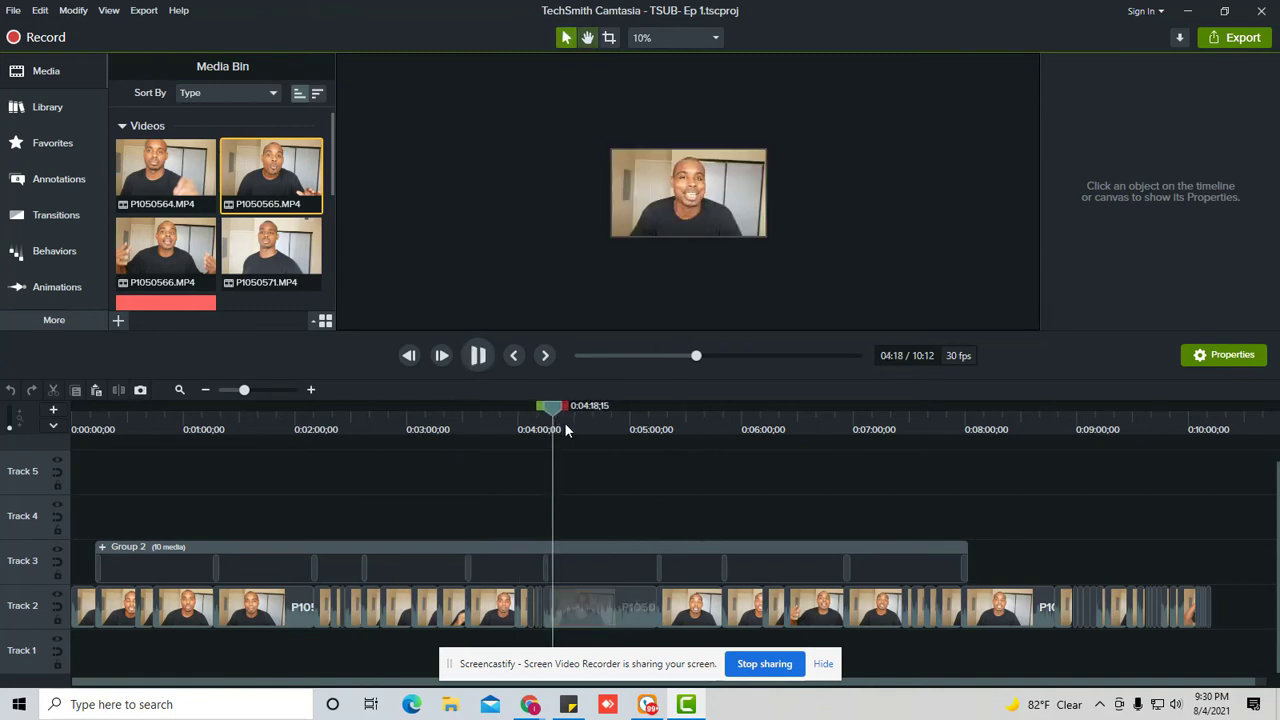
{"action": "key", "text": "space"}
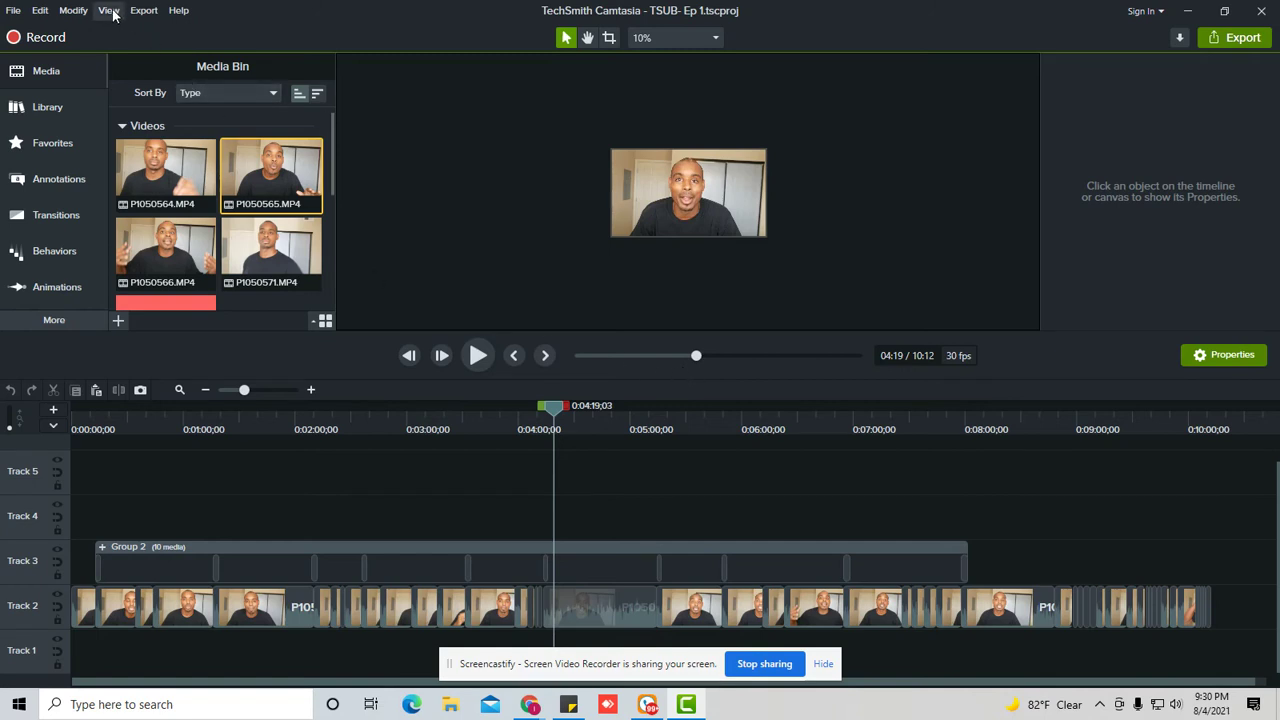
- Open Preferences and look through the Timing, General, Partners and Shortcuts tabs
{"action": "left_click", "coordinate": [11, 10]}
{"action": "mouse_move", "coordinate": [40, 12]}
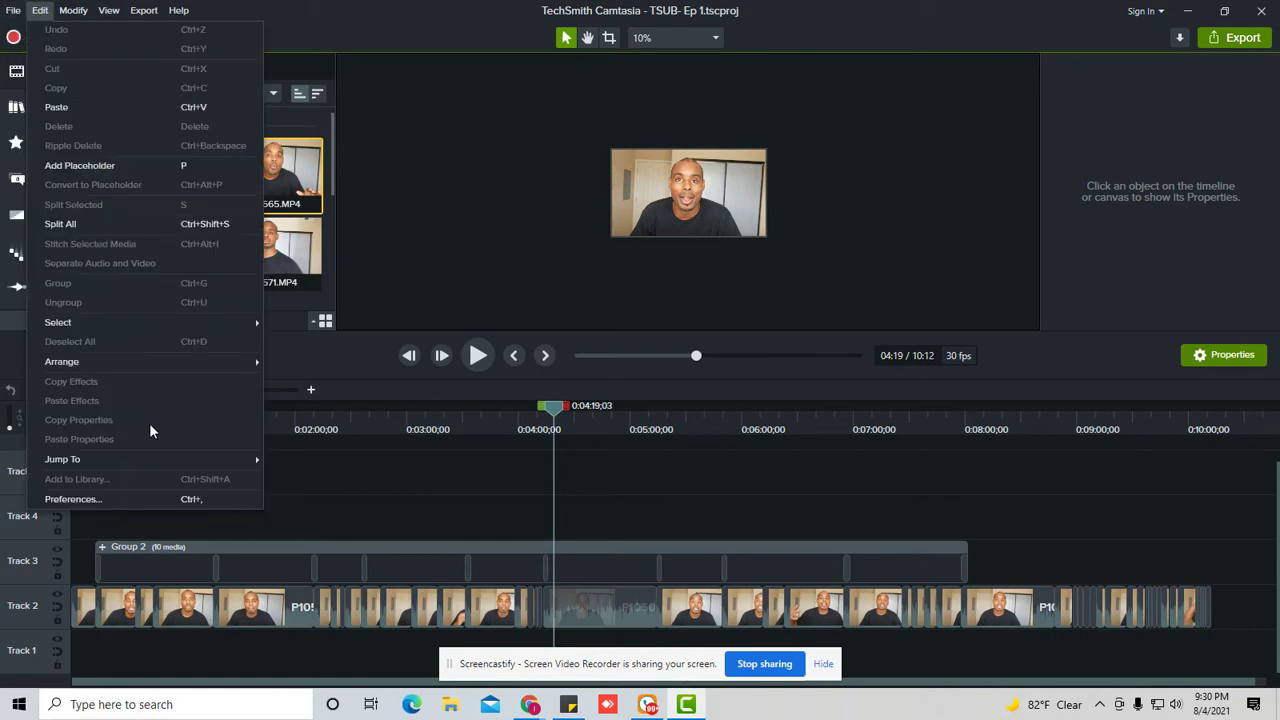
{"action": "left_click", "coordinate": [148, 493]}
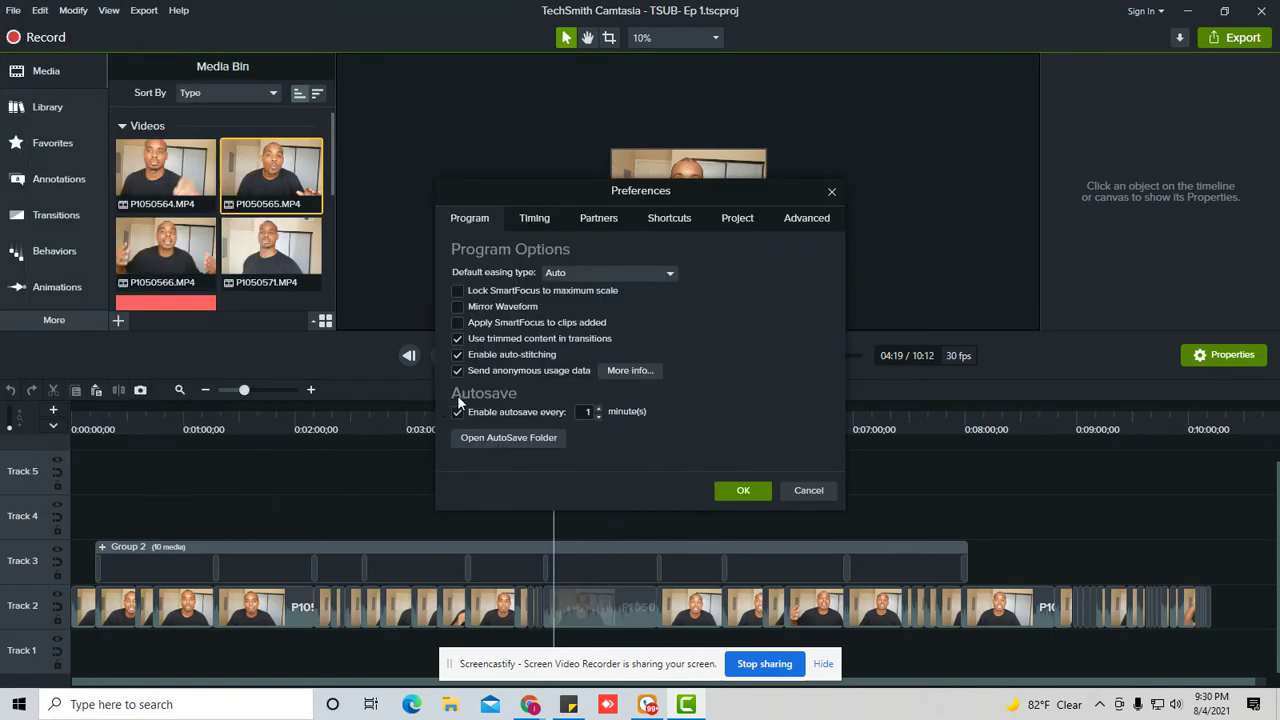
{"action": "left_click", "coordinate": [523, 218]}
{"action": "left_click", "coordinate": [484, 218]}
{"action": "left_click", "coordinate": [597, 219]}
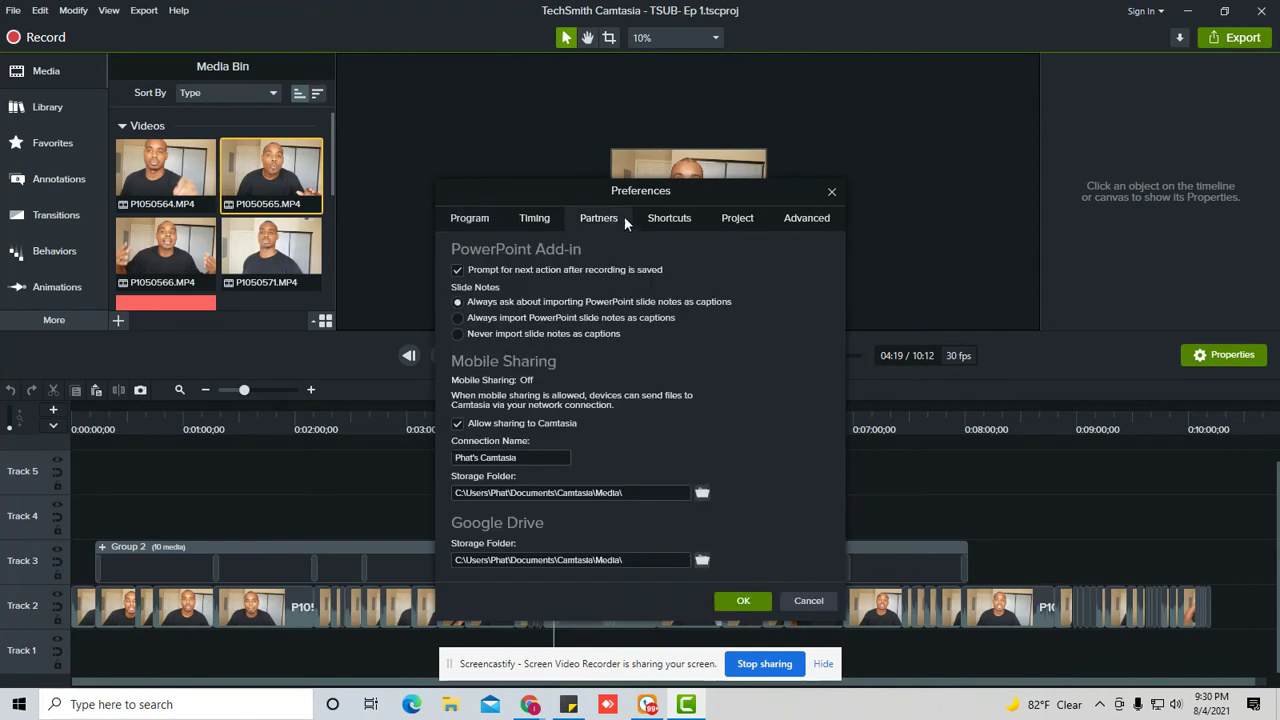
{"action": "left_click", "coordinate": [666, 220]}
{"action": "left_click", "coordinate": [591, 218]}
- Cancel a storage folder browse, then reach the Advanced page showing GTX 1050 Ti acceleration
{"action": "left_click", "coordinate": [699, 492]}
{"action": "left_click", "coordinate": [1005, 523]}
{"action": "left_click", "coordinate": [680, 214]}
{"action": "left_click", "coordinate": [738, 217]}
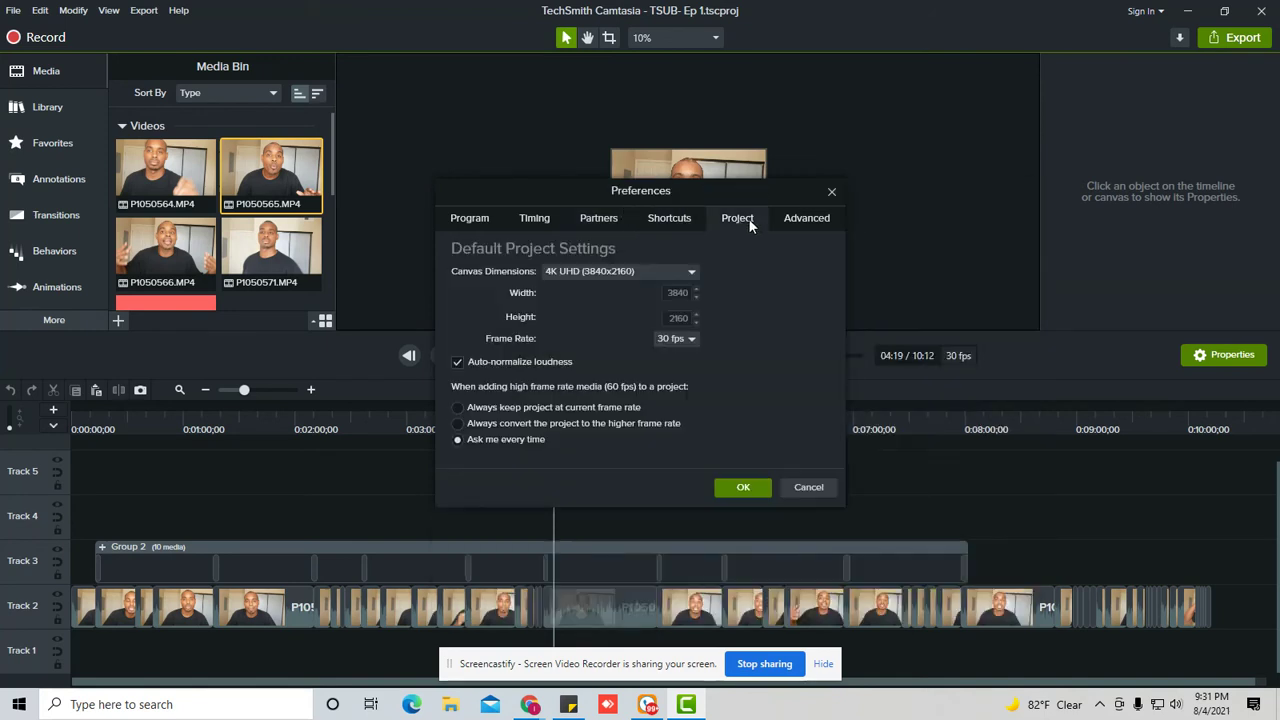
{"action": "left_click", "coordinate": [807, 217]}
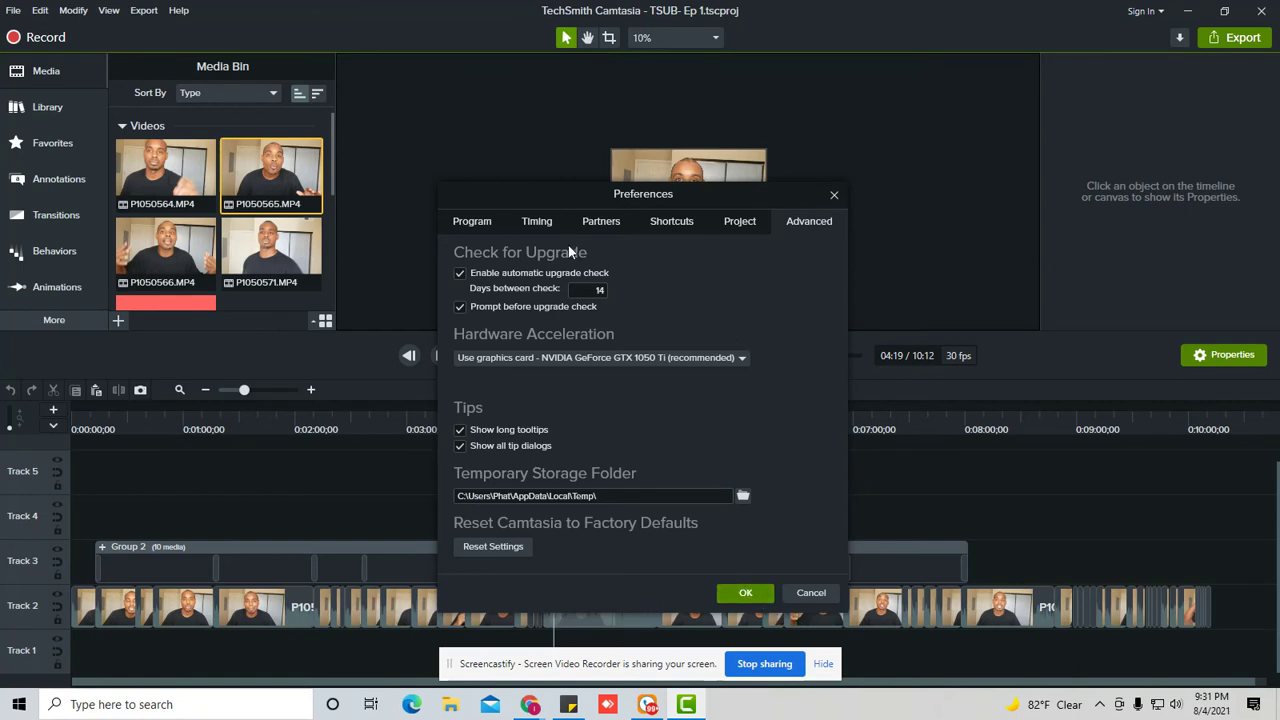
- Close and reopen Preferences, clicking through the Timing, Partners, Shortcuts and Project tabs
{"action": "left_click", "coordinate": [834, 194]}
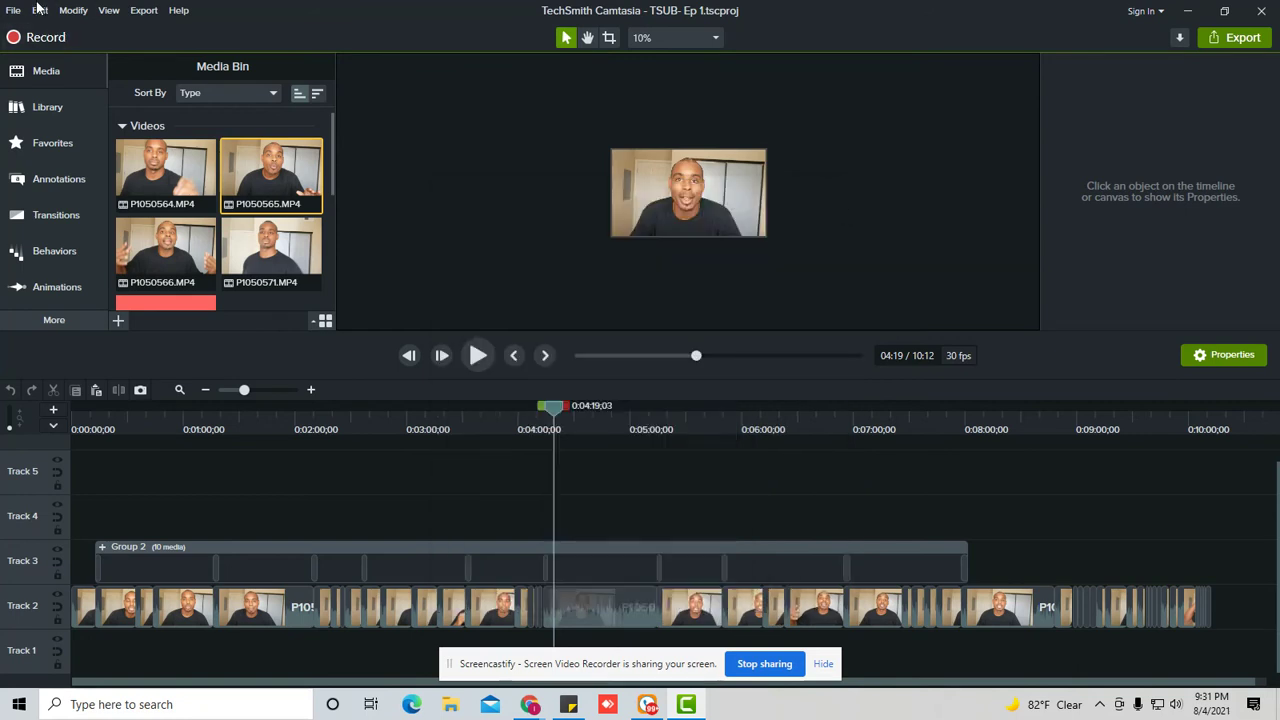
{"action": "left_click", "coordinate": [39, 10]}
{"action": "left_click", "coordinate": [139, 499]}
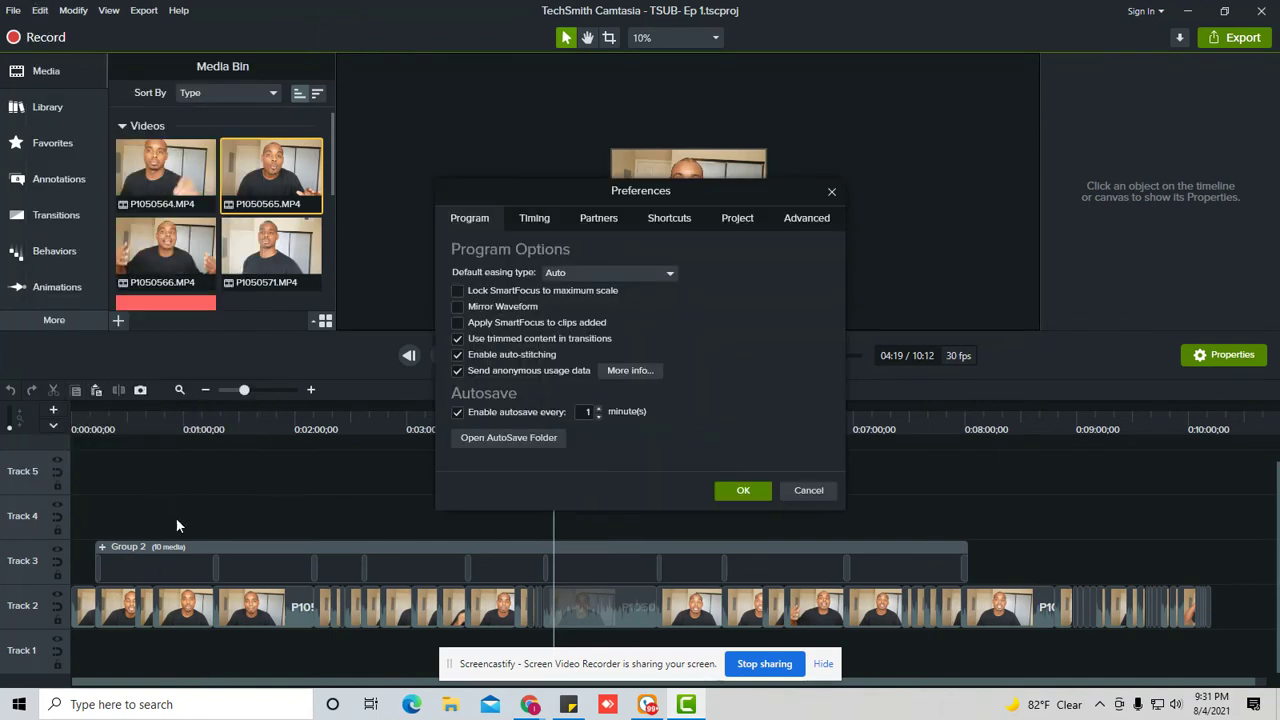
{"action": "left_click", "coordinate": [541, 216]}
{"action": "left_click", "coordinate": [615, 221]}
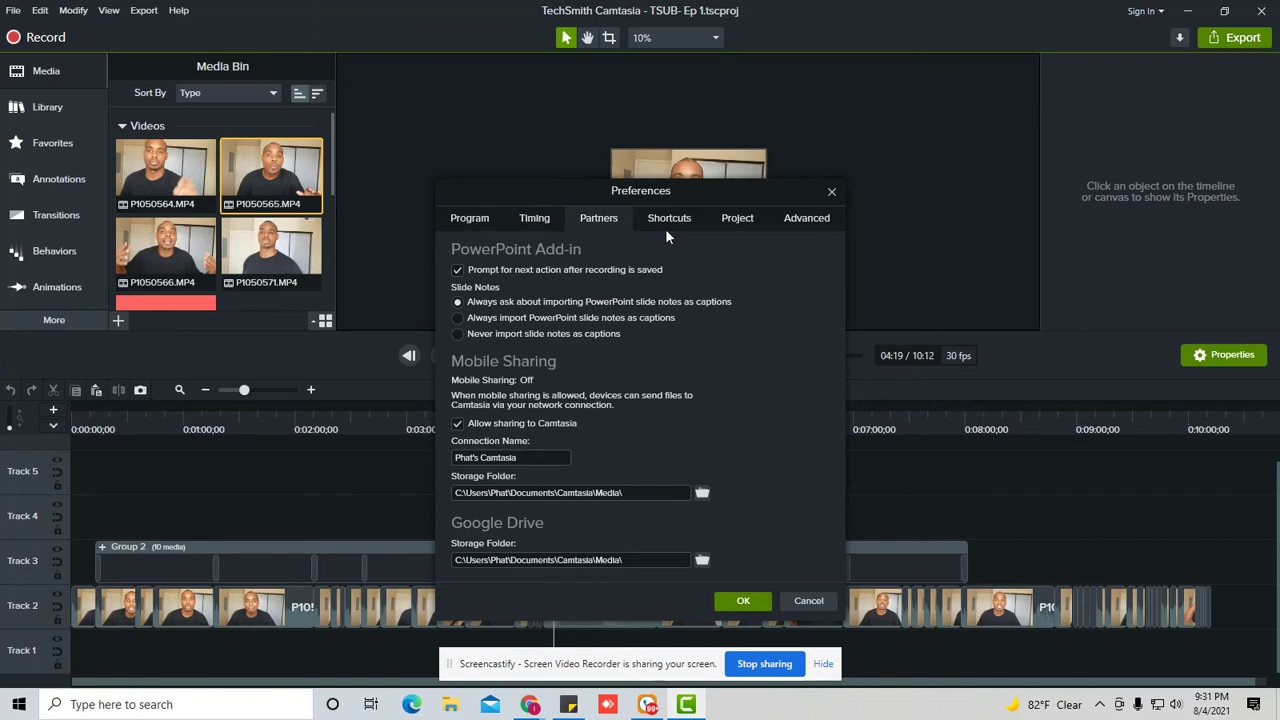
{"action": "left_click", "coordinate": [666, 227]}
{"action": "left_click", "coordinate": [736, 224]}
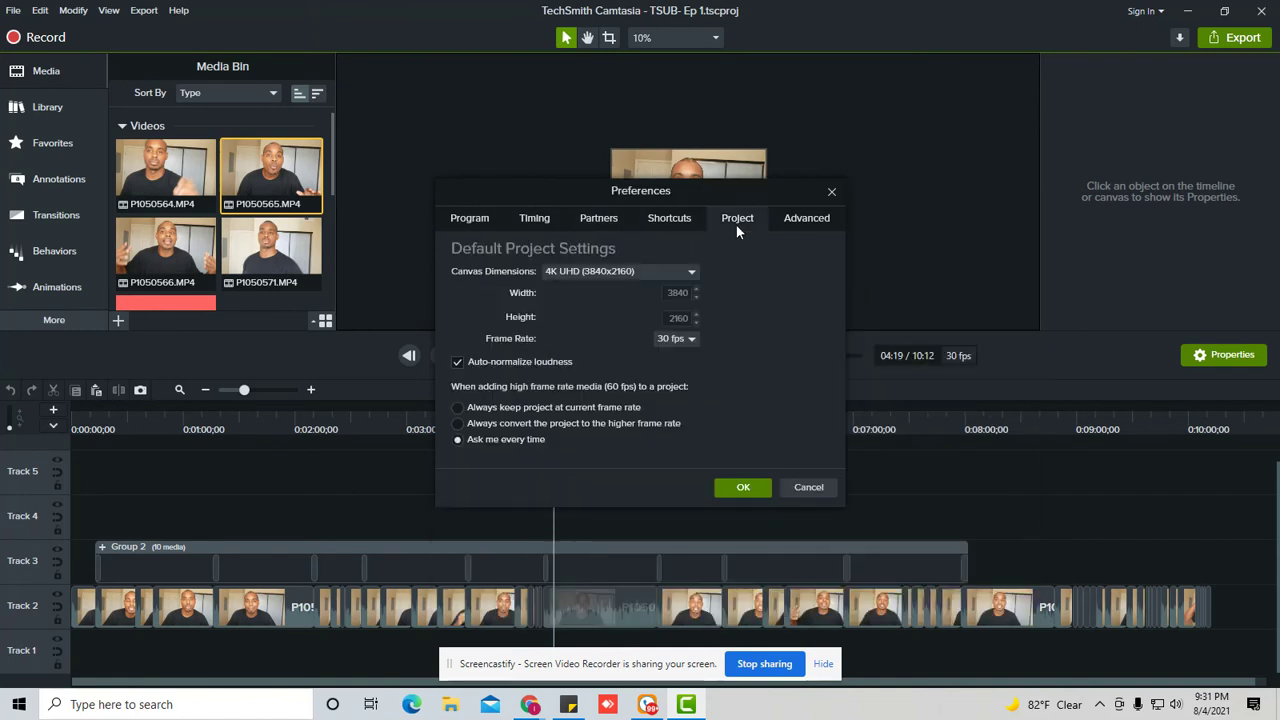
- Set Hardware Acceleration on the Advanced page to Use software-only mode and apply
{"action": "left_click", "coordinate": [806, 218]}
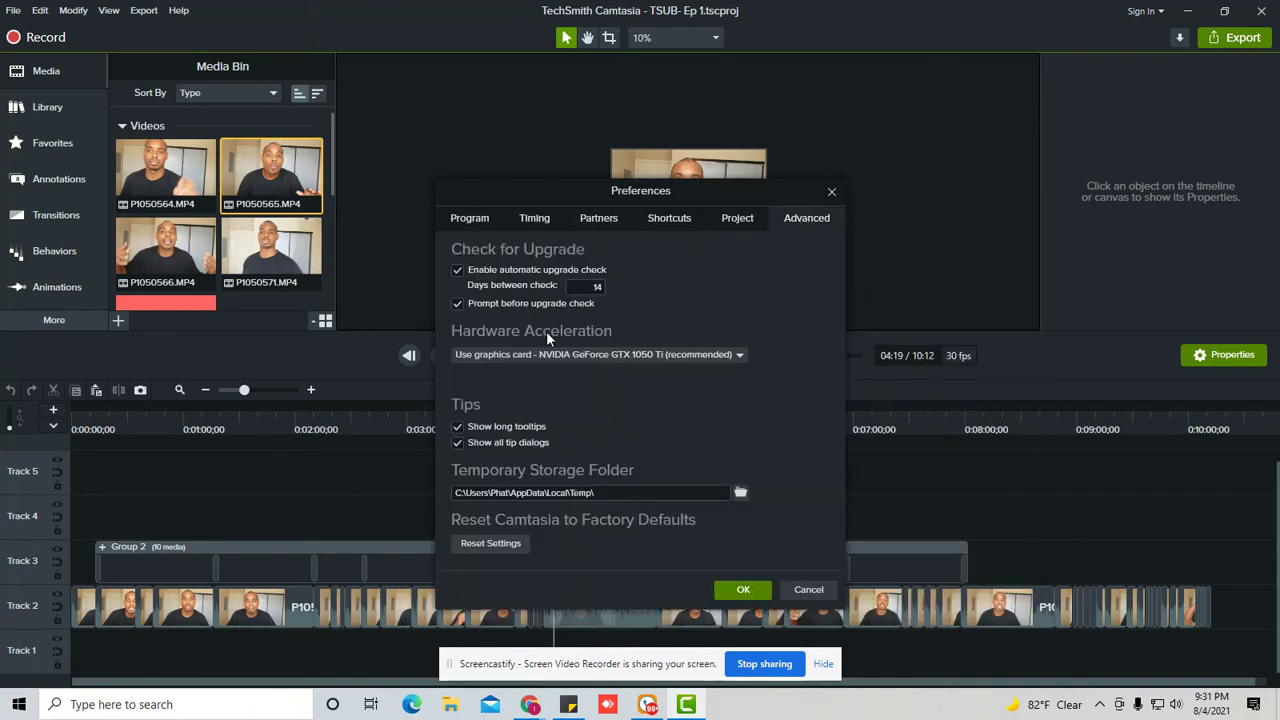
{"action": "left_click", "coordinate": [571, 356]}
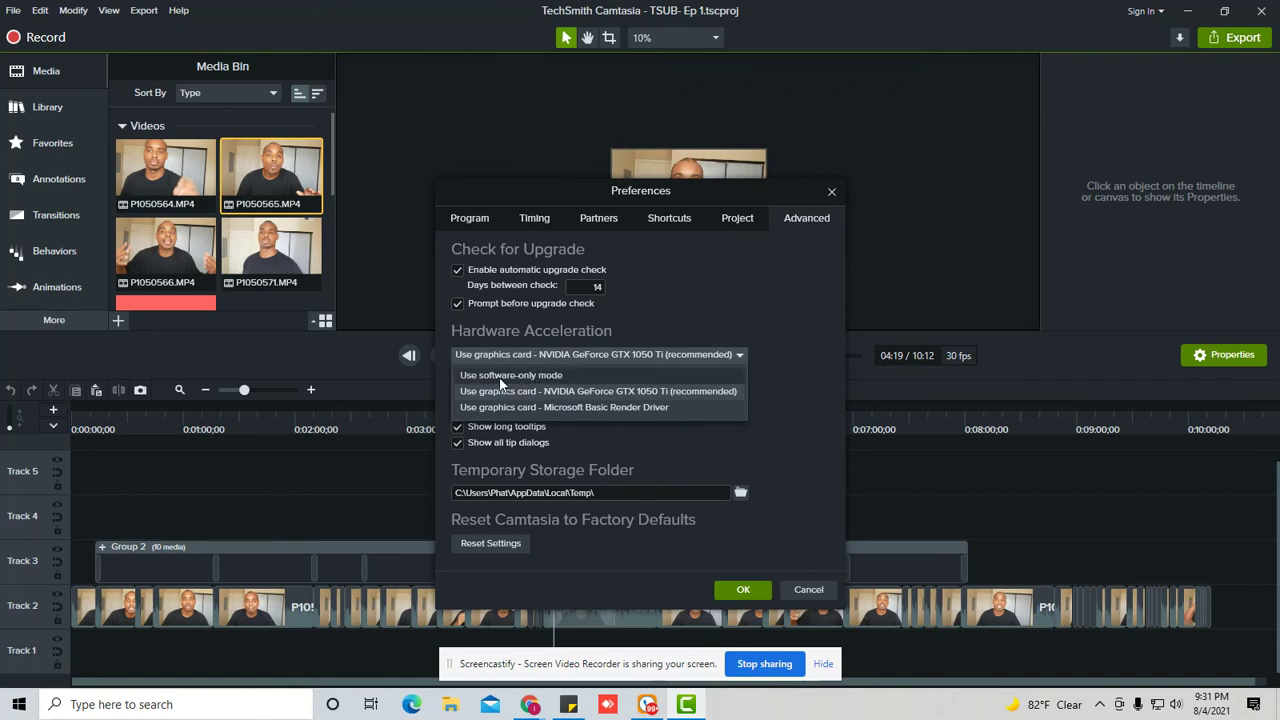
{"action": "left_click", "coordinate": [537, 376]}
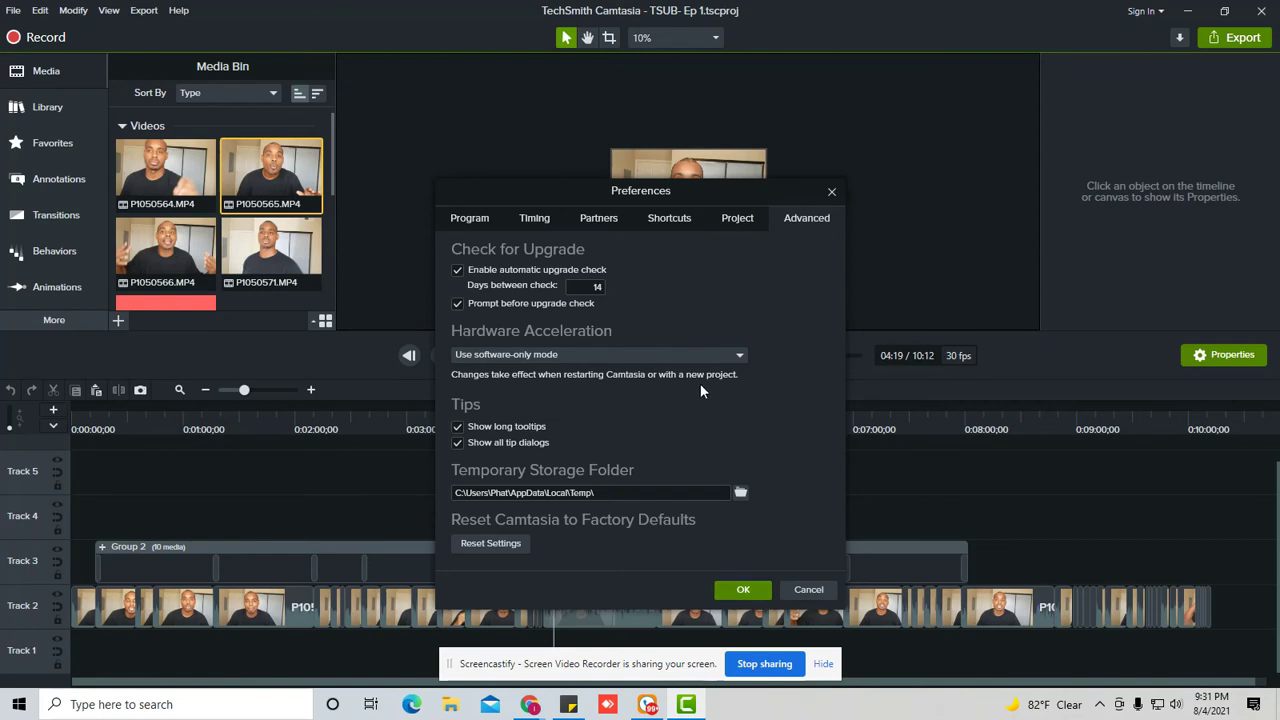
{"action": "left_click", "coordinate": [745, 589]}
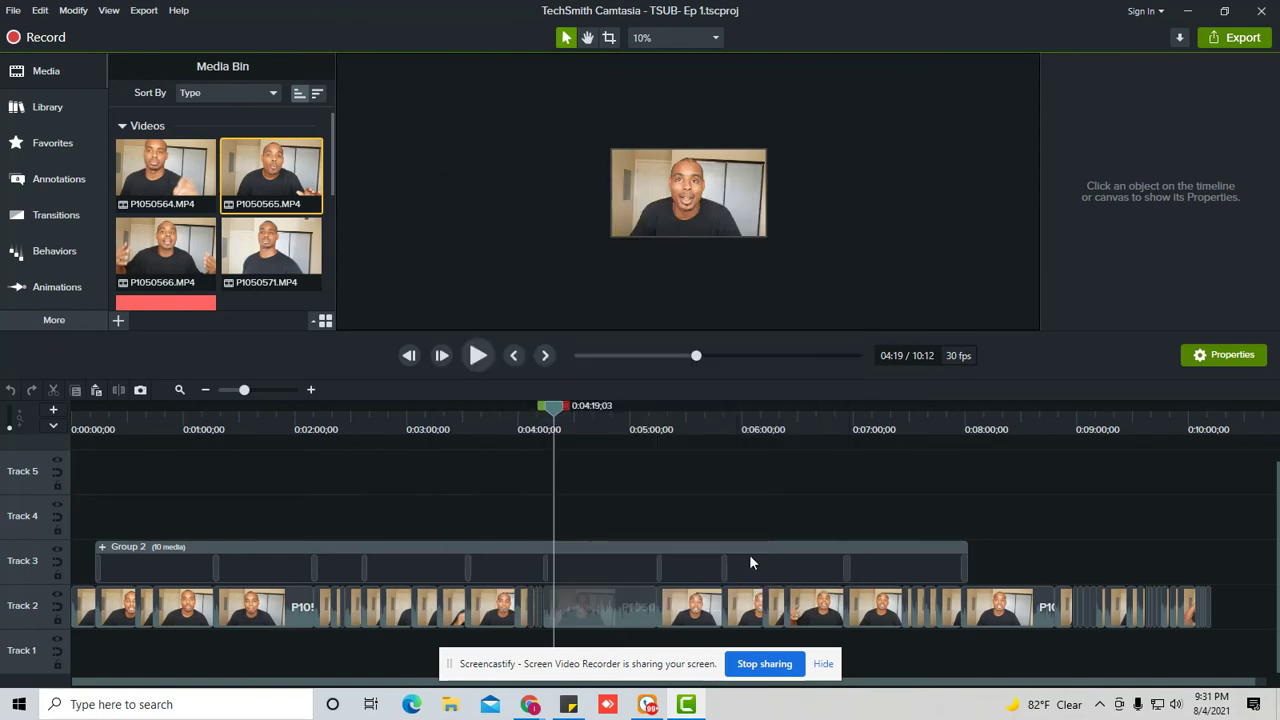
- Save the project and play the video from about 4:59
{"action": "left_click", "coordinate": [13, 10]}
{"action": "left_click", "coordinate": [67, 107]}
{"action": "left_click", "coordinate": [633, 428]}
{"action": "key", "text": "space"}
{"action": "key", "text": "space"}
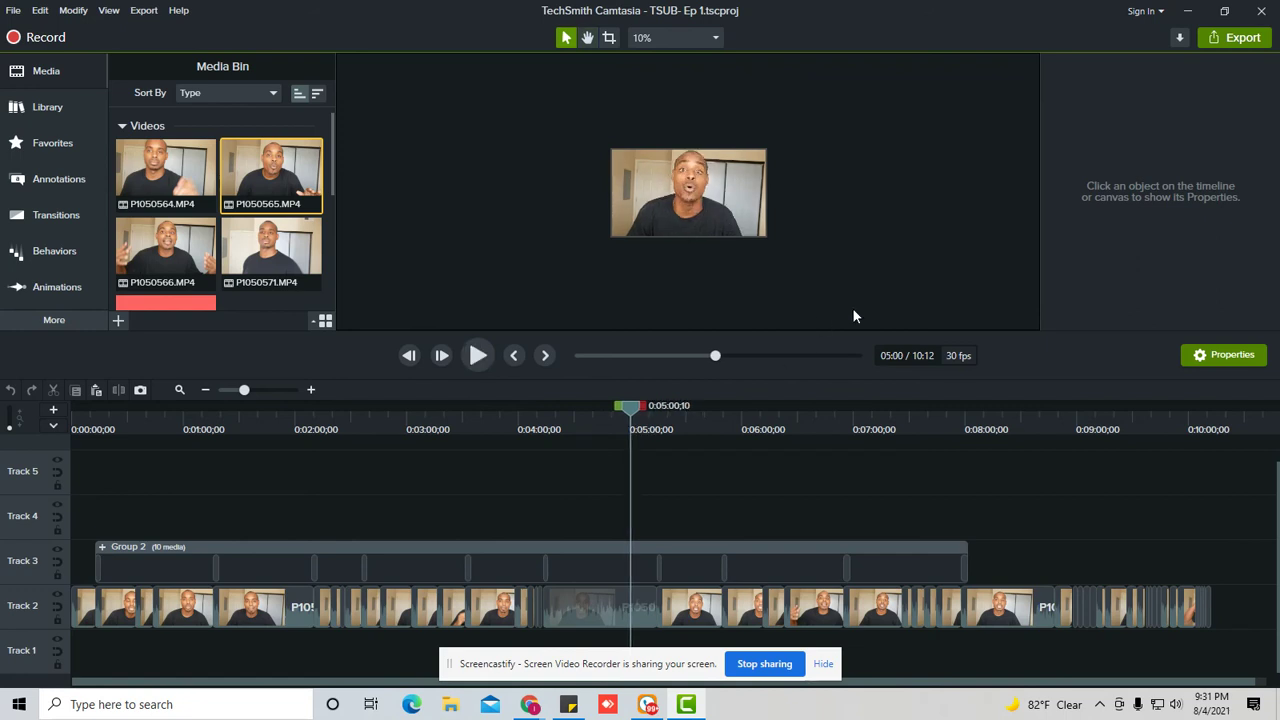
- Download the HandBrake 1.4.0 64-bit Windows installer from handbrake.fr, then return to Camtasia
{"action": "left_click", "coordinate": [1186, 14]}
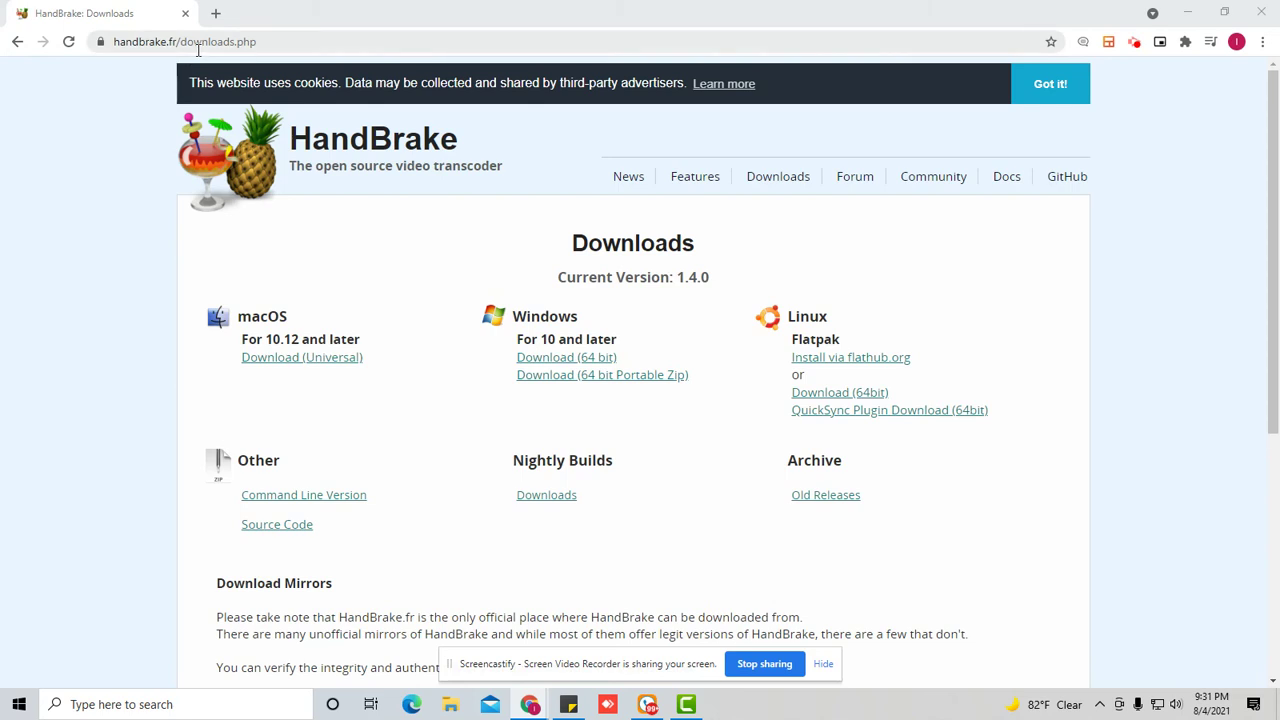
{"action": "scroll", "coordinate": [400, 174], "scroll_direction": "down", "scroll_amount": 2}
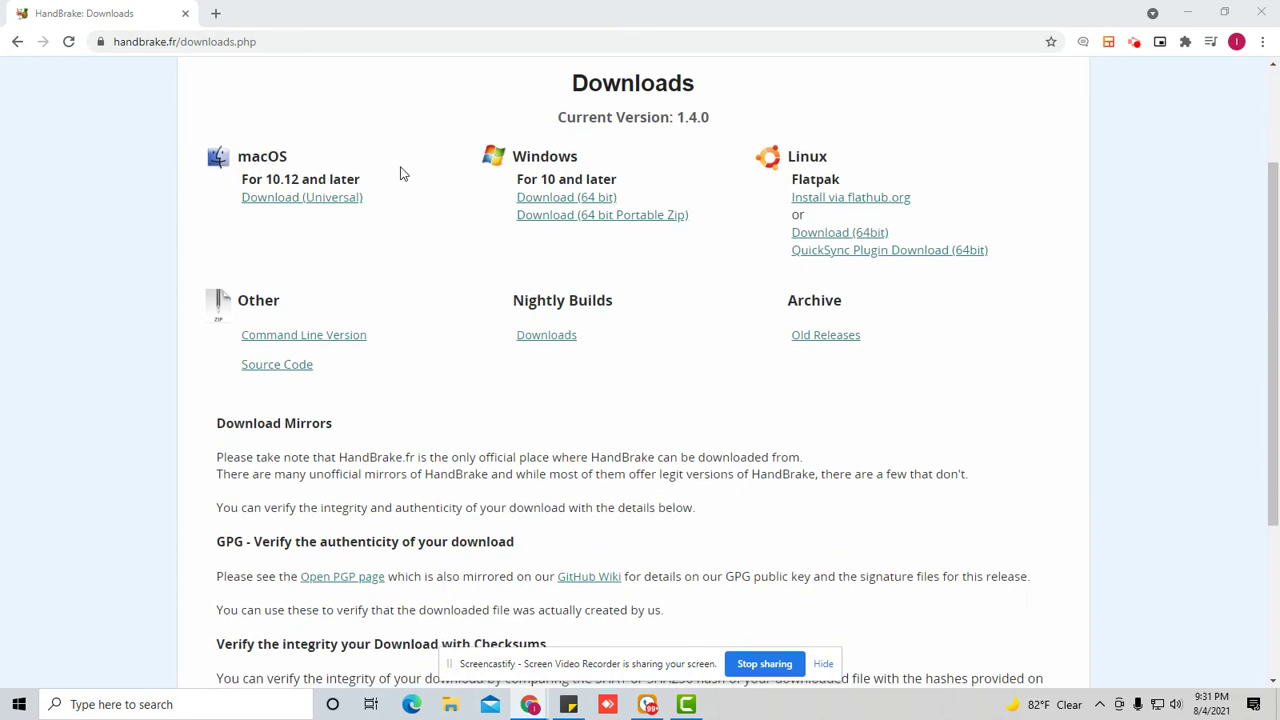
{"action": "left_click", "coordinate": [566, 199]}
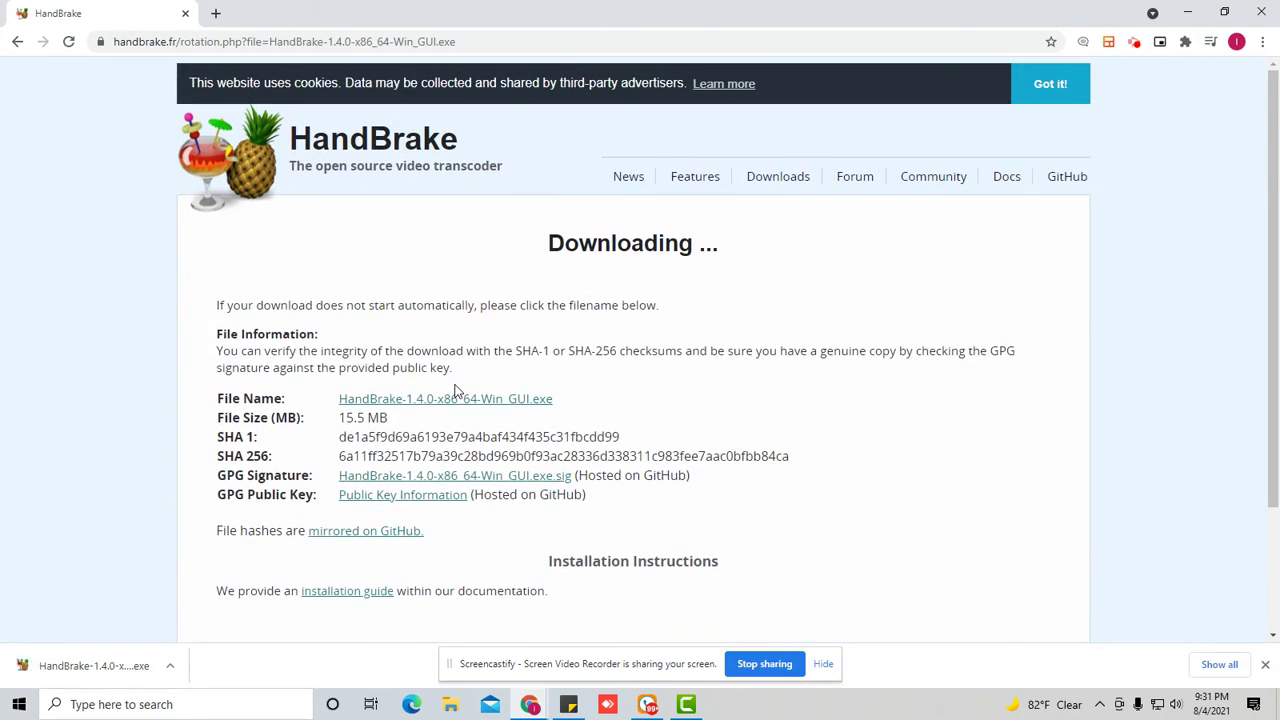
{"action": "left_click", "coordinate": [690, 704]}
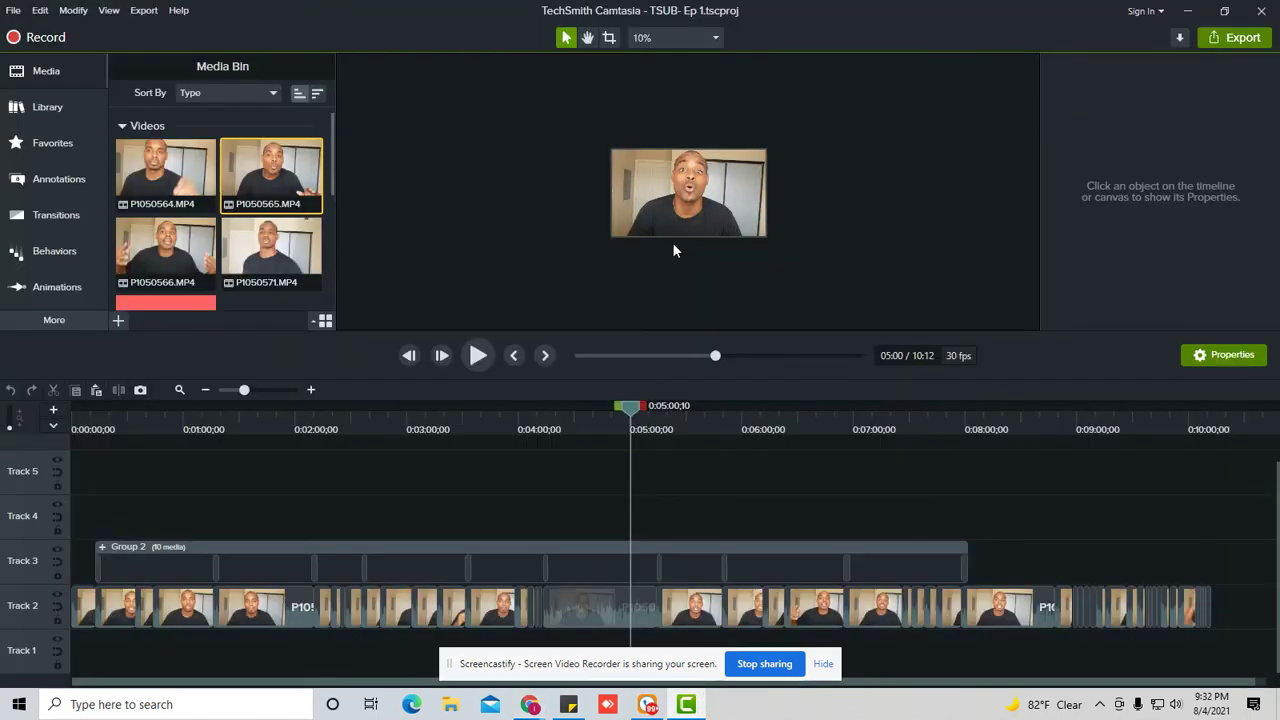